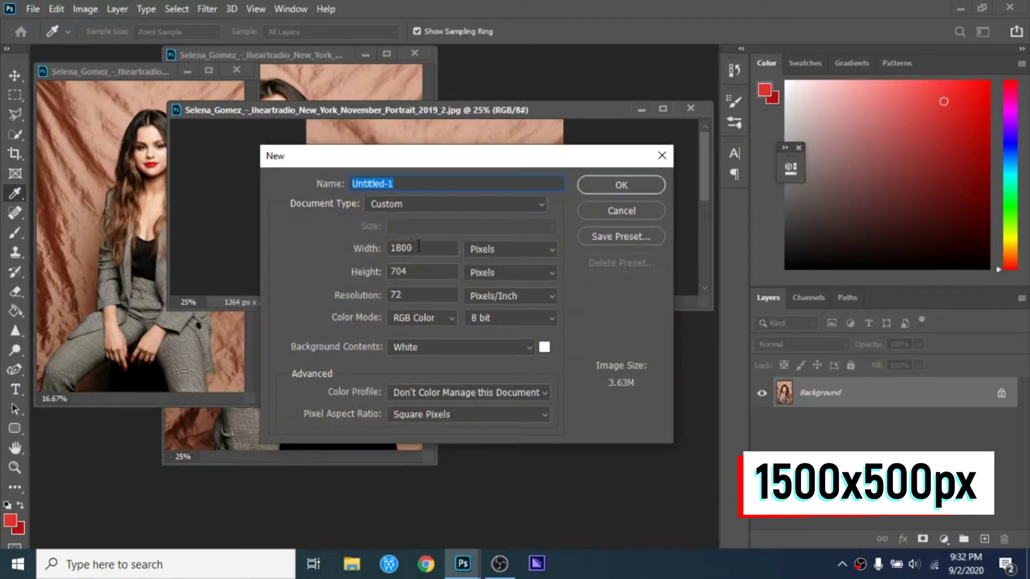
Step: Create a new blank white 1500 × 500 px document for the header
key(Tab)
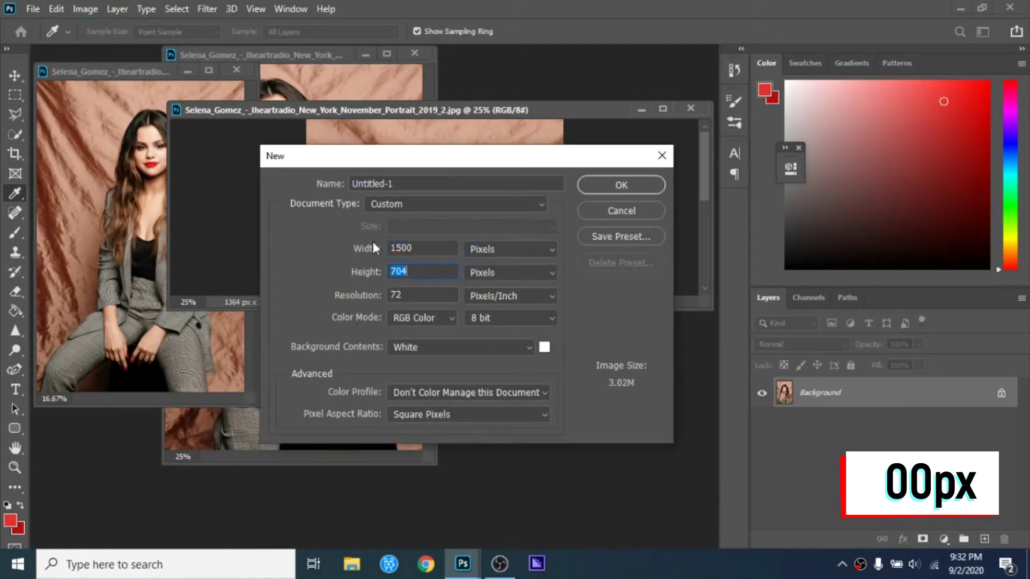
text(500)
key(Return)
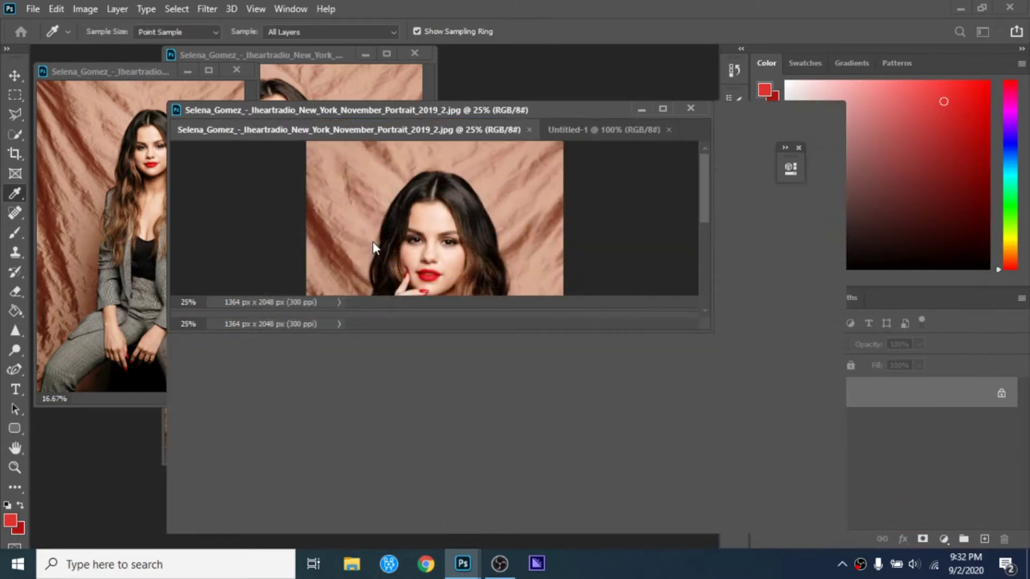
Step: Drag a radial red gradient from #e33333 to #b61010 out from the banner centre
click(16, 315)
click(79, 313)
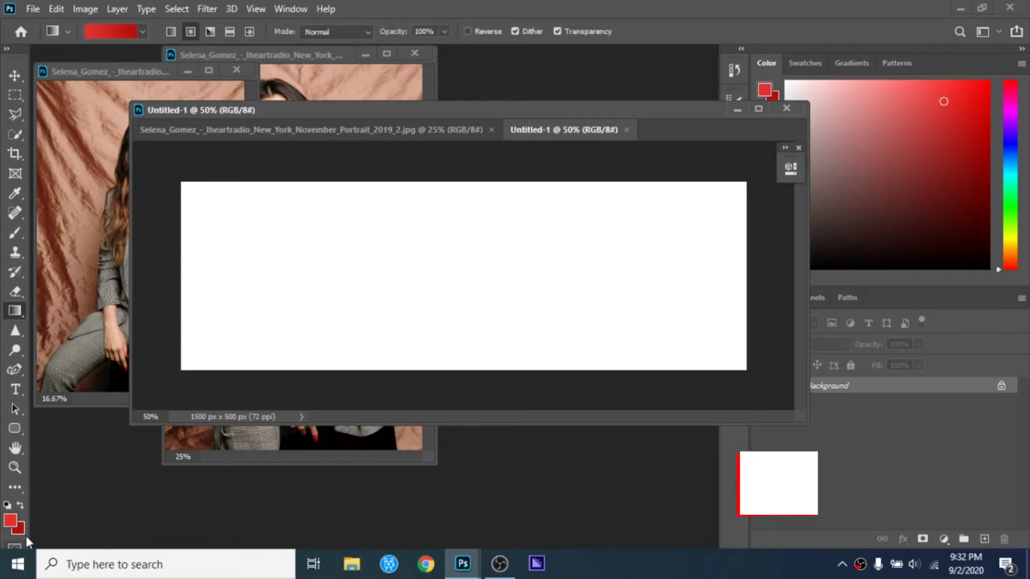
click(11, 521)
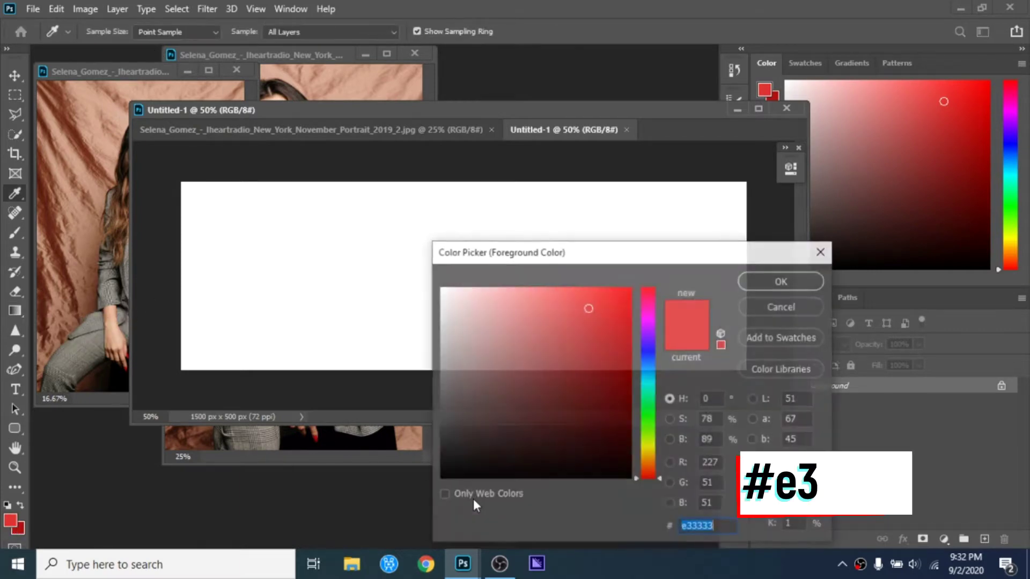
click(793, 307)
click(22, 528)
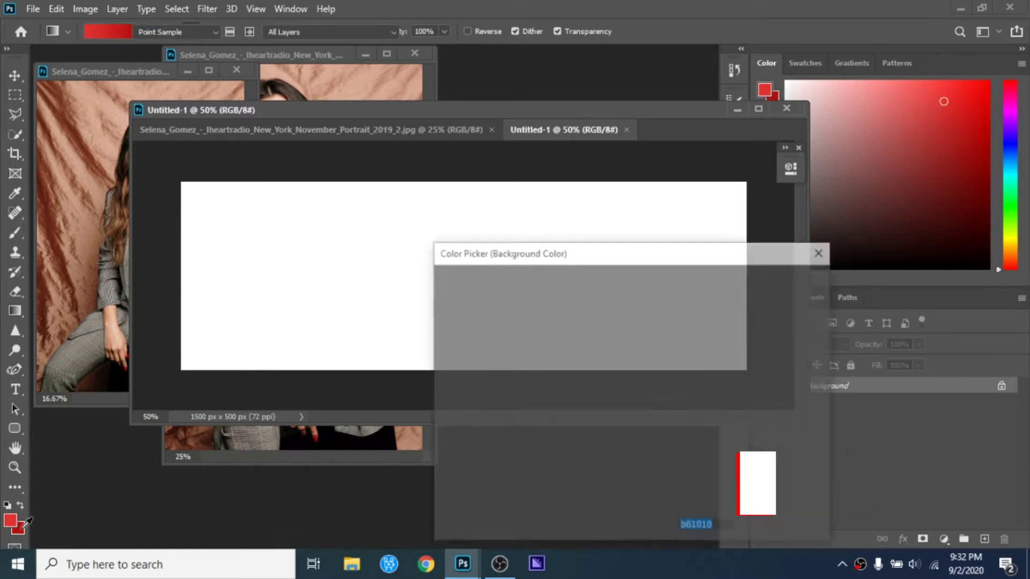
click(748, 282)
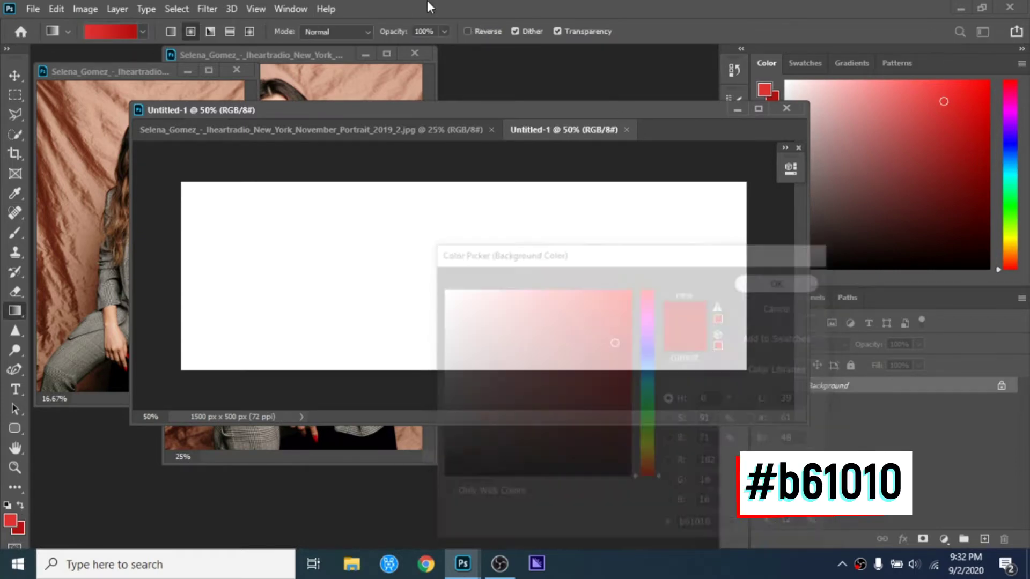
drag(430, 265, 738, 443)
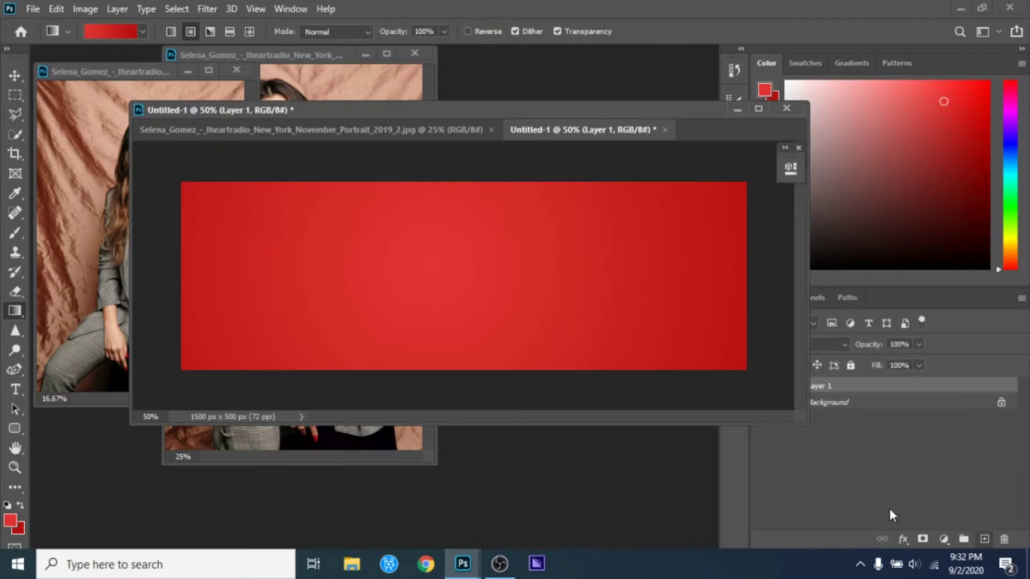
Step: Select a horizontal band across the banner middle and fill it with white
key(m)
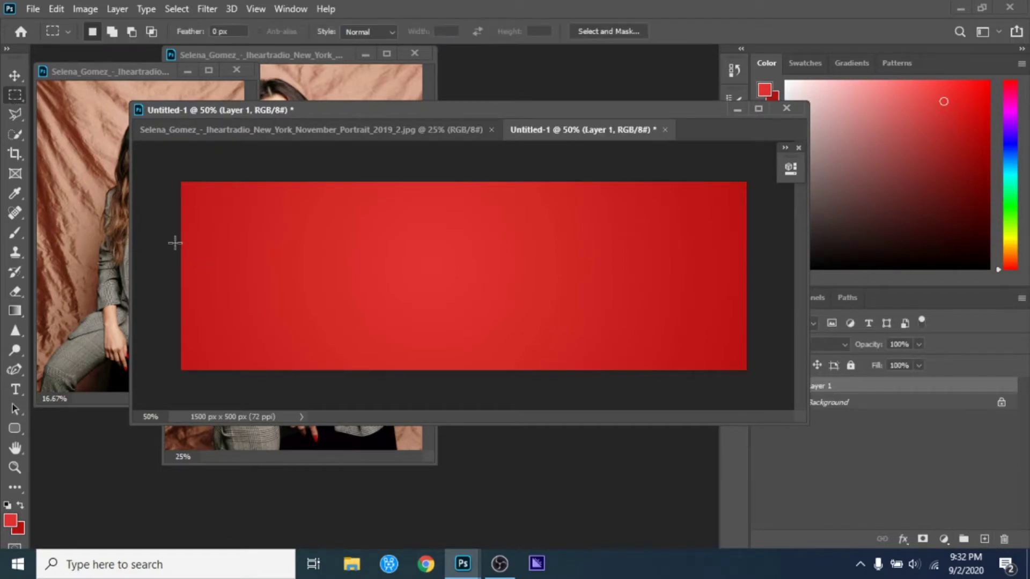
mouse_move(178, 243)
mouse_down()
mouse_move(683, 306)
mouse_move(749, 298)
mouse_up()
right_click(15, 311)
click(64, 324)
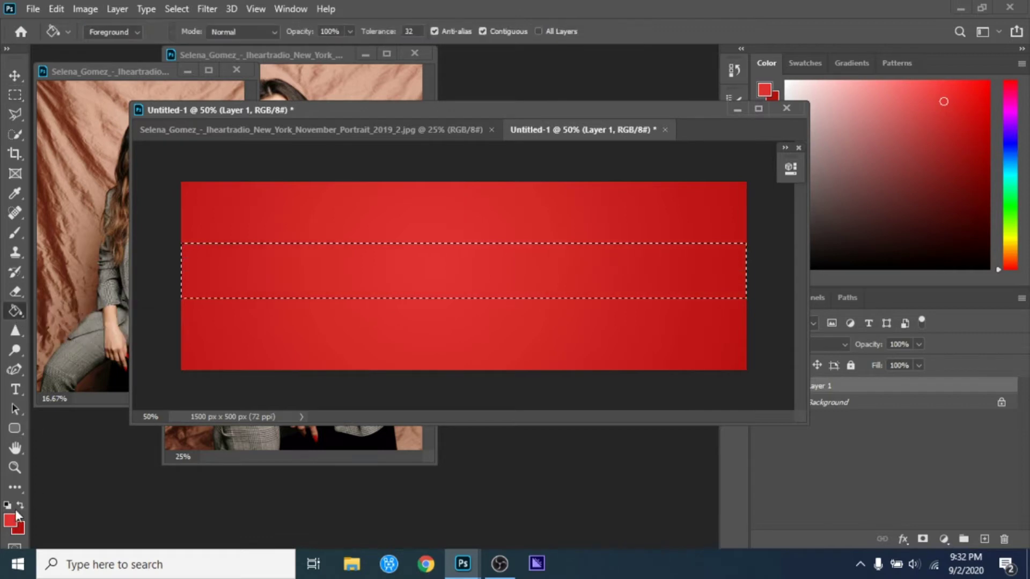
click(11, 521)
text(ffffff)
click(786, 280)
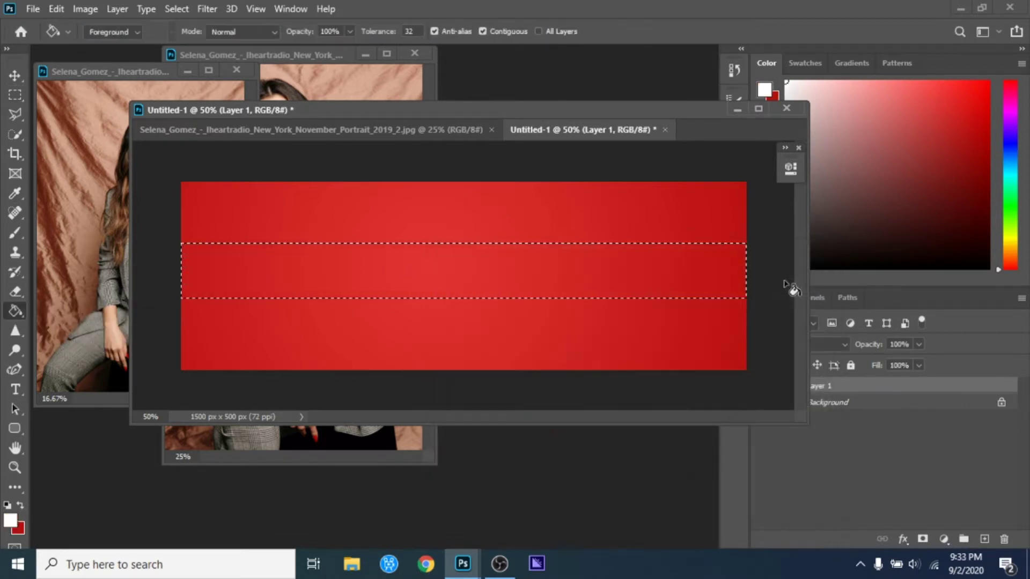
click(615, 280)
Step: Lower the band layer's opacity to 11% and deselect it
click(918, 345)
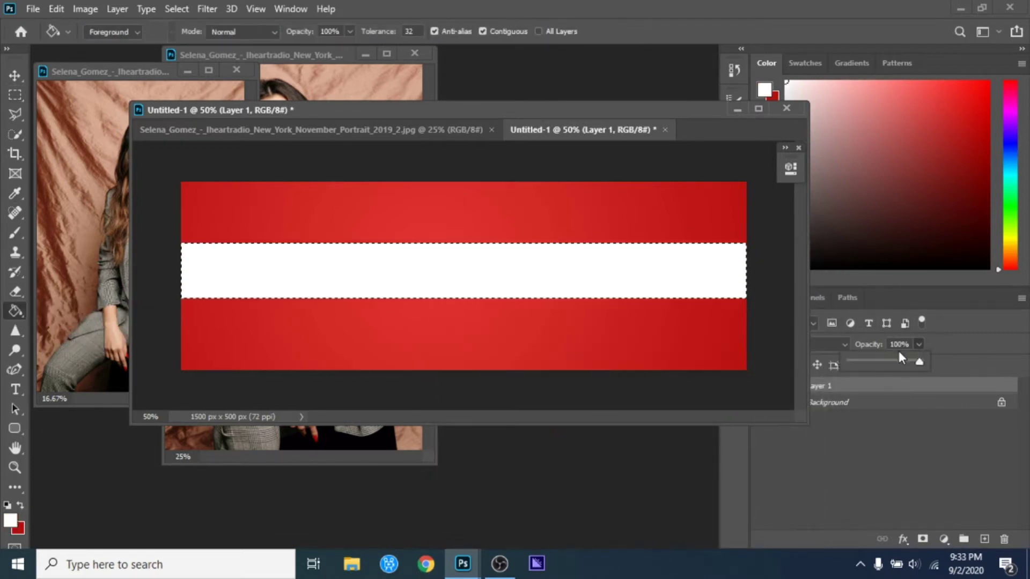
drag(899, 360, 856, 363)
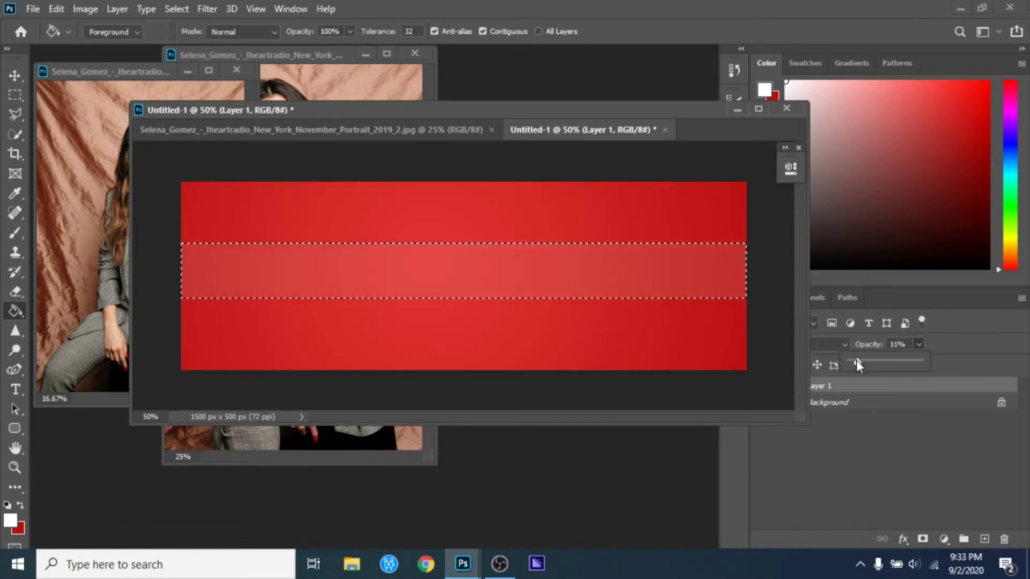
key(m)
right_click(291, 260)
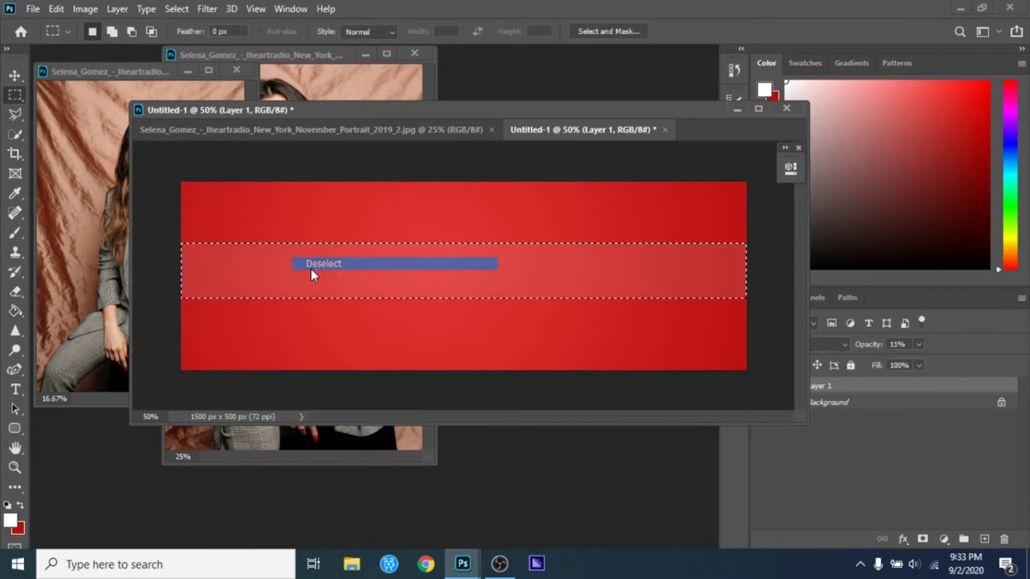
click(310, 268)
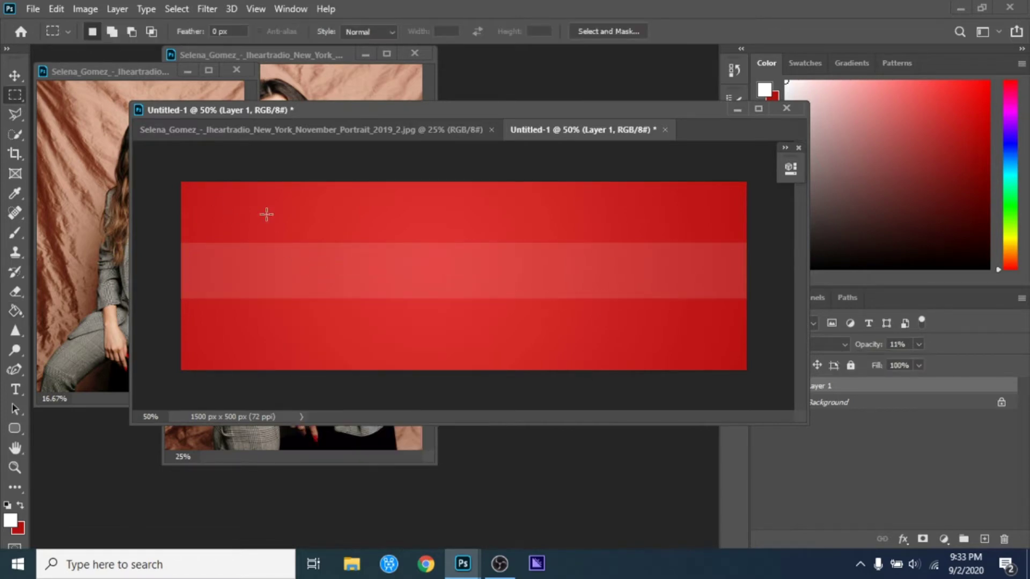
click(17, 429)
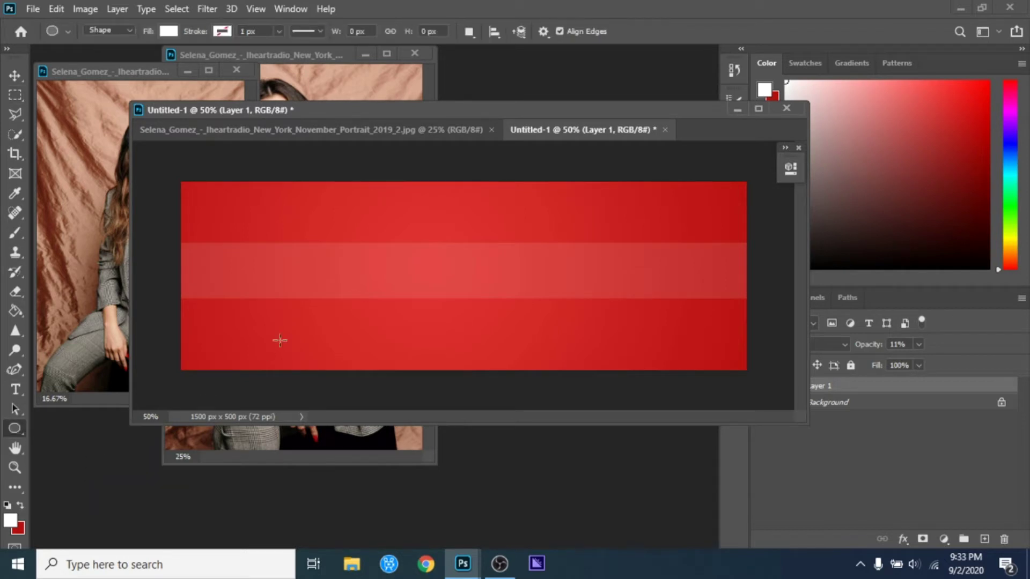
Step: Draw a dark red circle left of centre and nudge it slightly up-left
drag(393, 314, 418, 330)
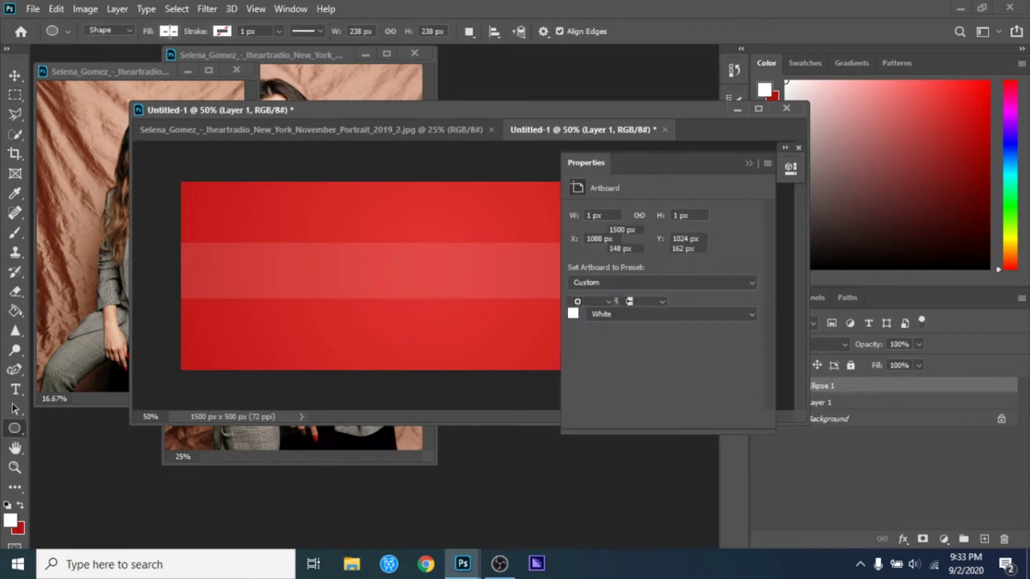
click(168, 31)
click(95, 111)
click(748, 163)
key(v)
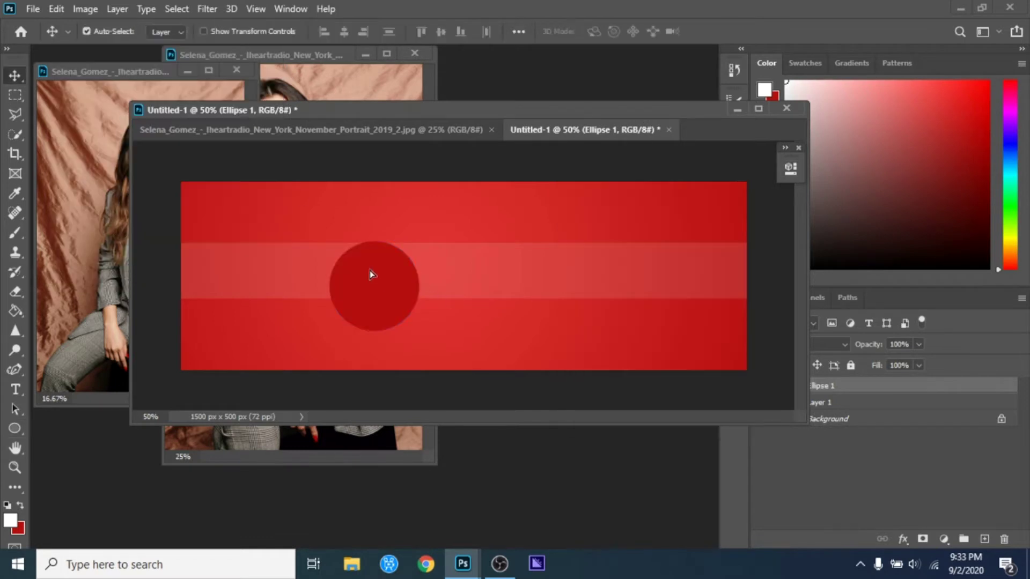
drag(373, 278, 365, 268)
Step: Duplicate the circle and give the copy no fill and a white 10 px outline
key(ctrl+j)
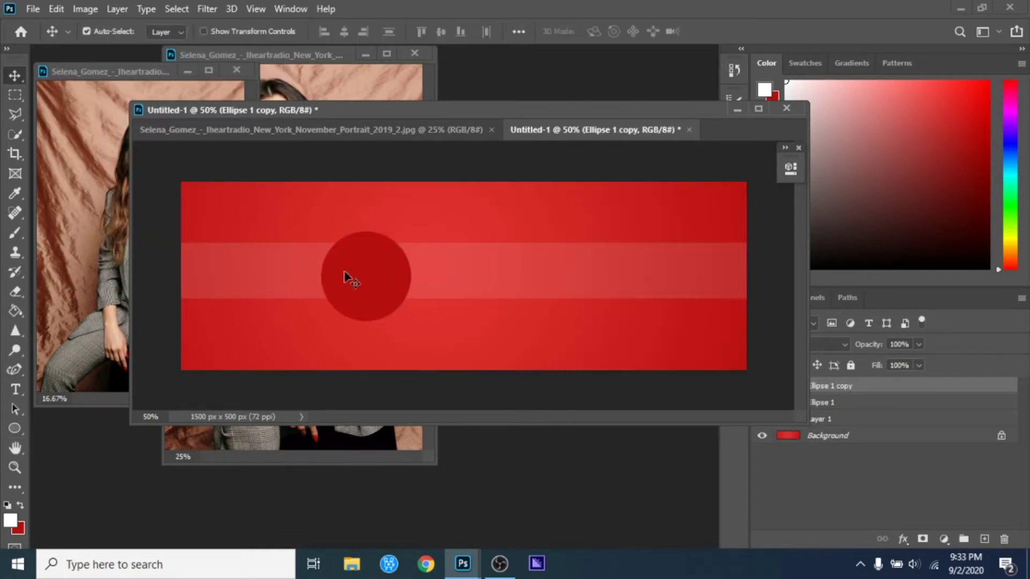
click(16, 427)
click(169, 31)
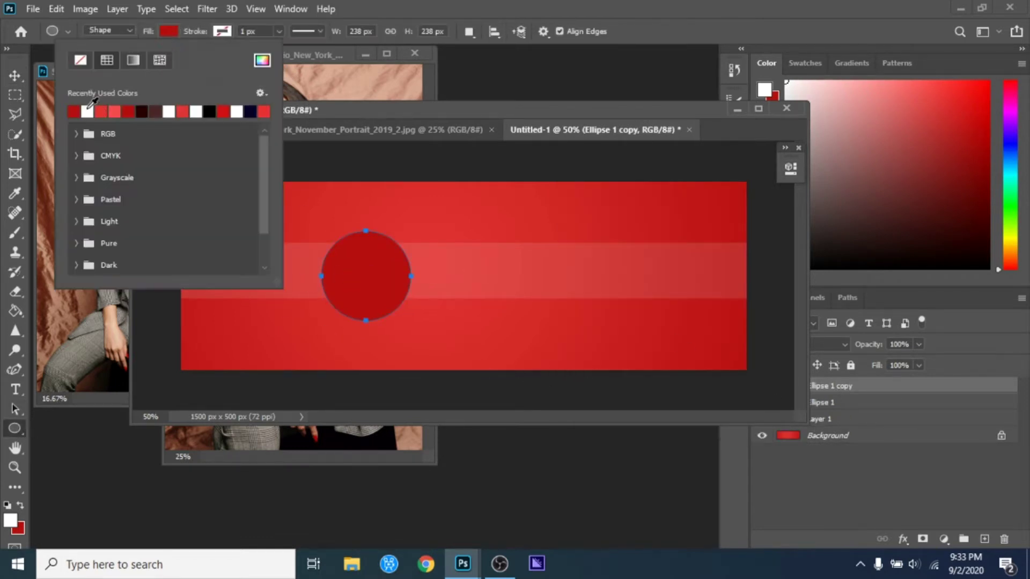
click(80, 61)
click(222, 32)
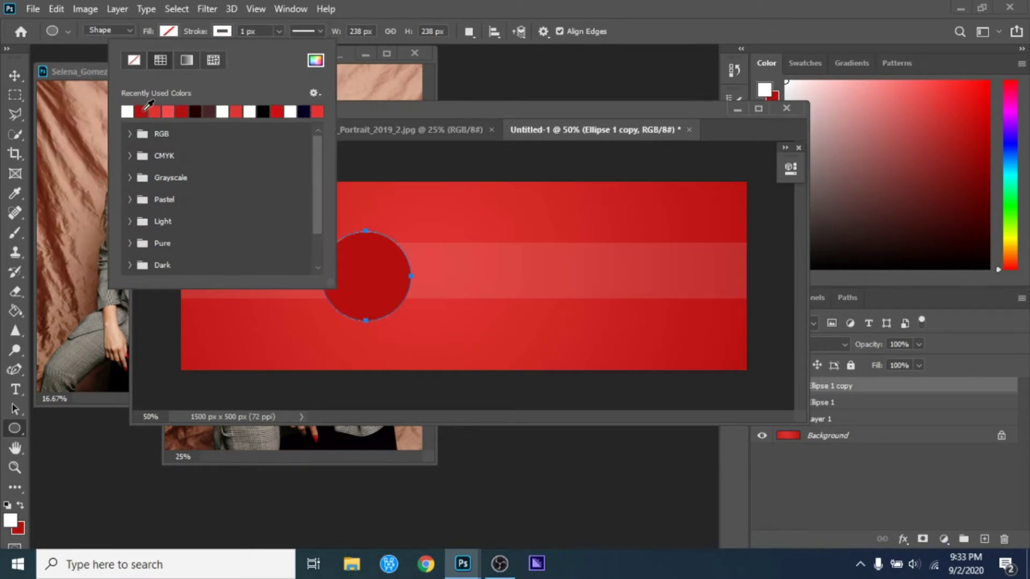
click(248, 32)
key(Return)
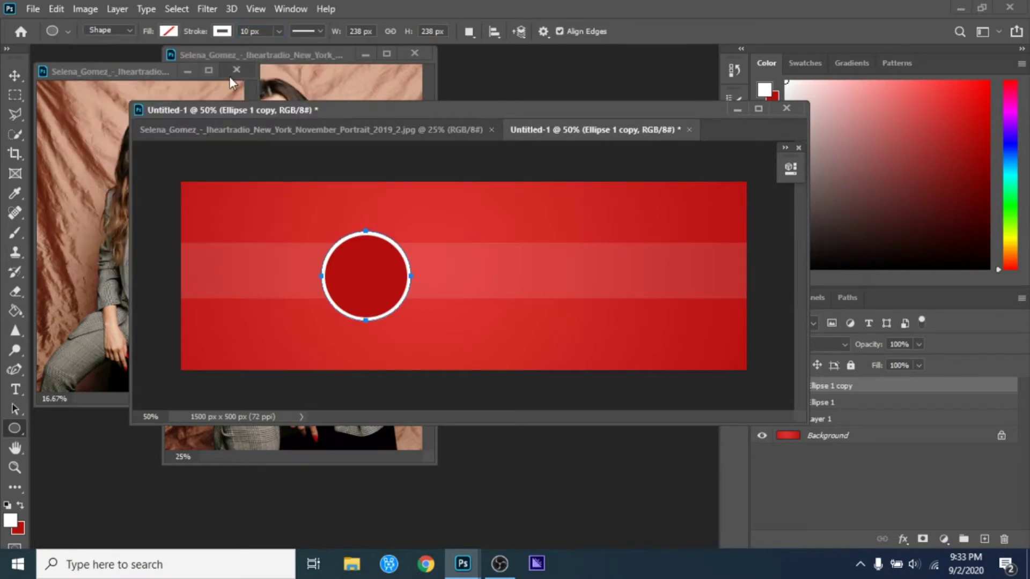
Step: Scale the outlined ring down to 85% and commit it
key(ctrl+t)
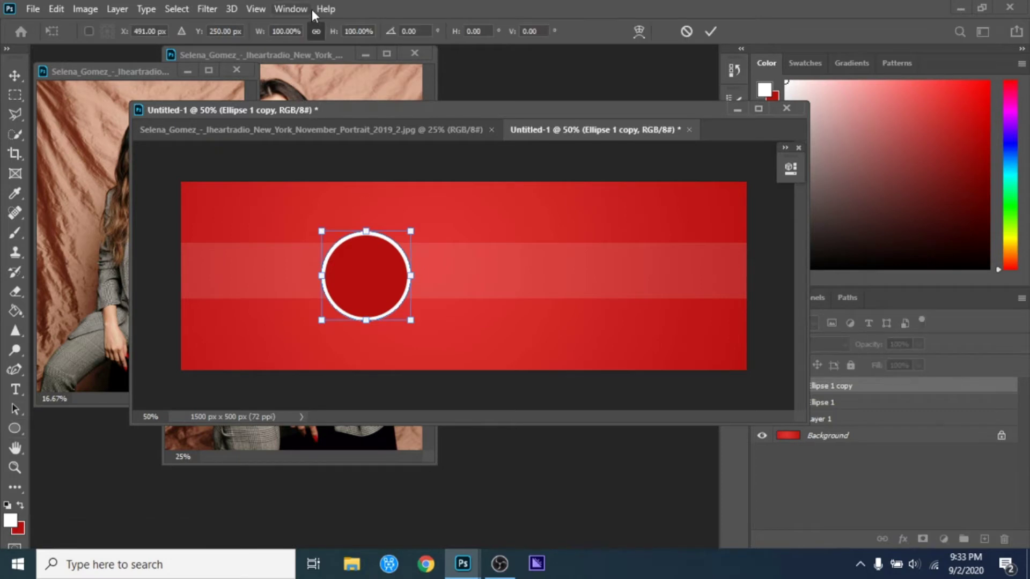
text(90)
key(Return)
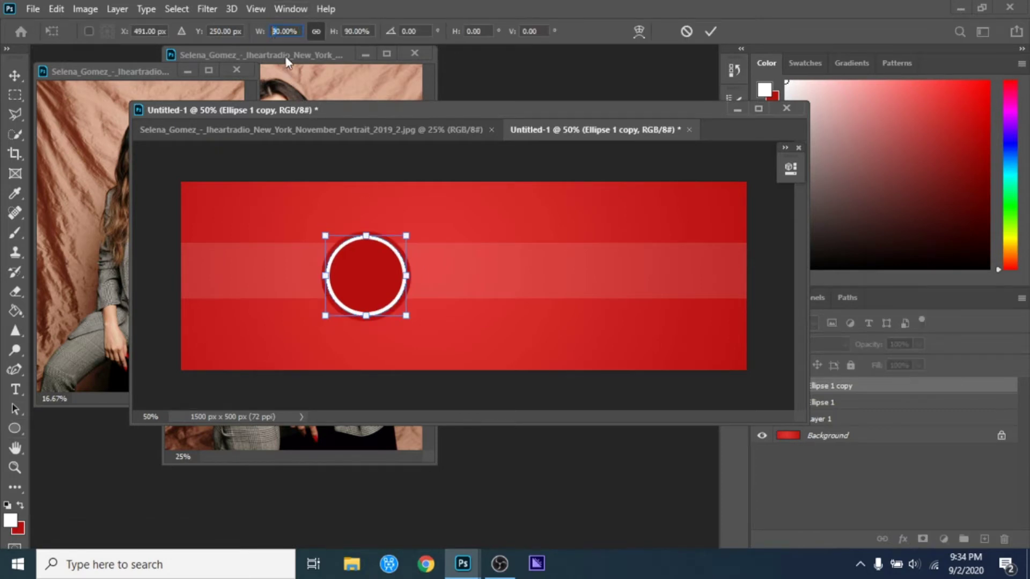
text(80)
key(Return)
text(85)
key(Return)
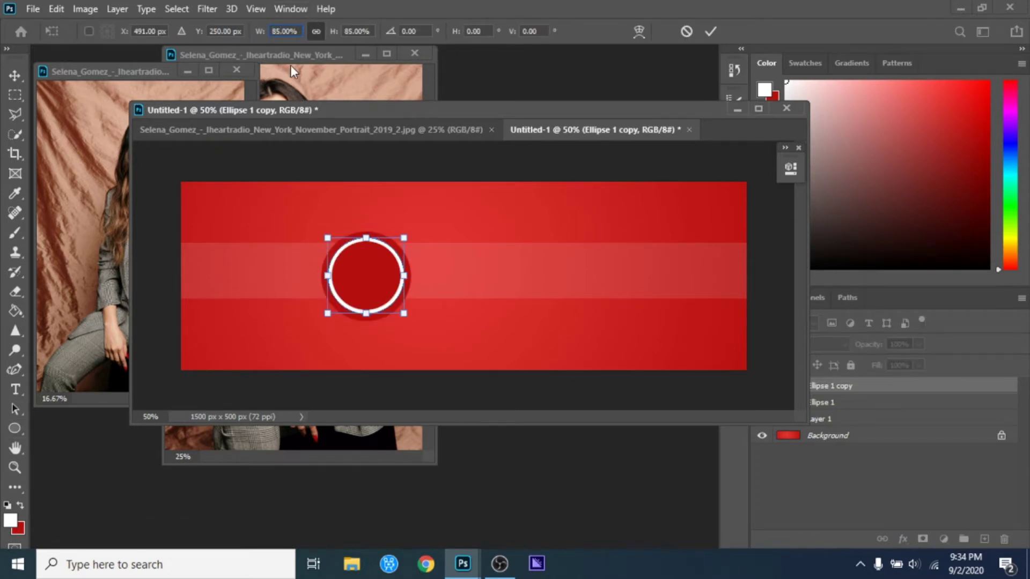
key(Return)
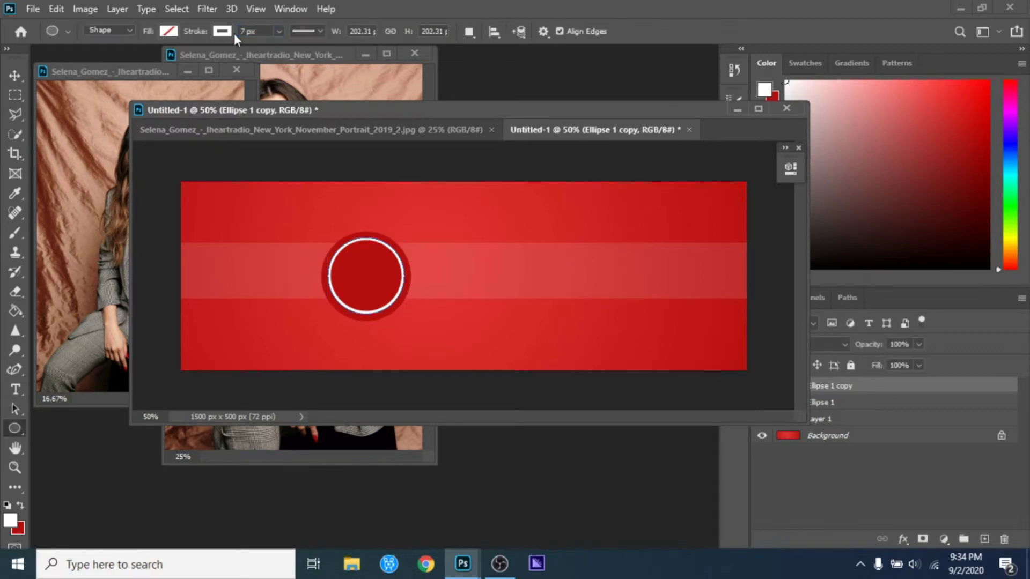
key(v)
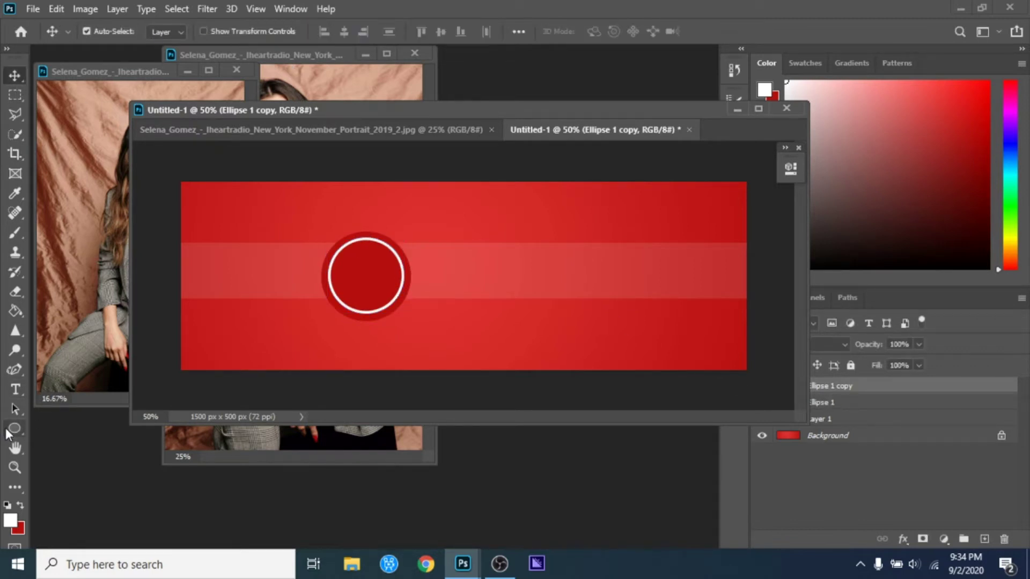
click(13, 432)
Step: Draw a white rounded bar left of the circle and shift it further left
click(65, 442)
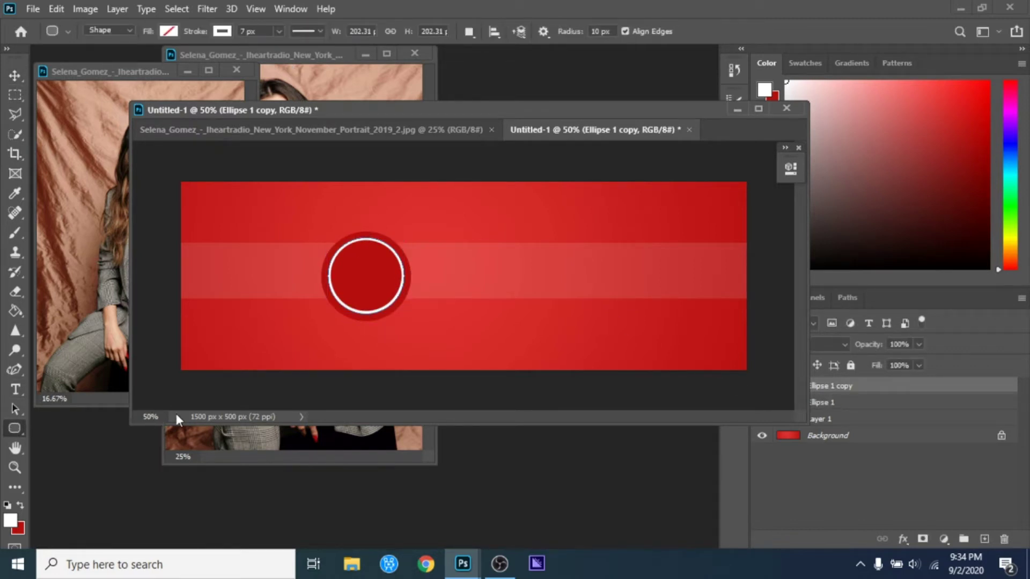
drag(145, 284, 260, 304)
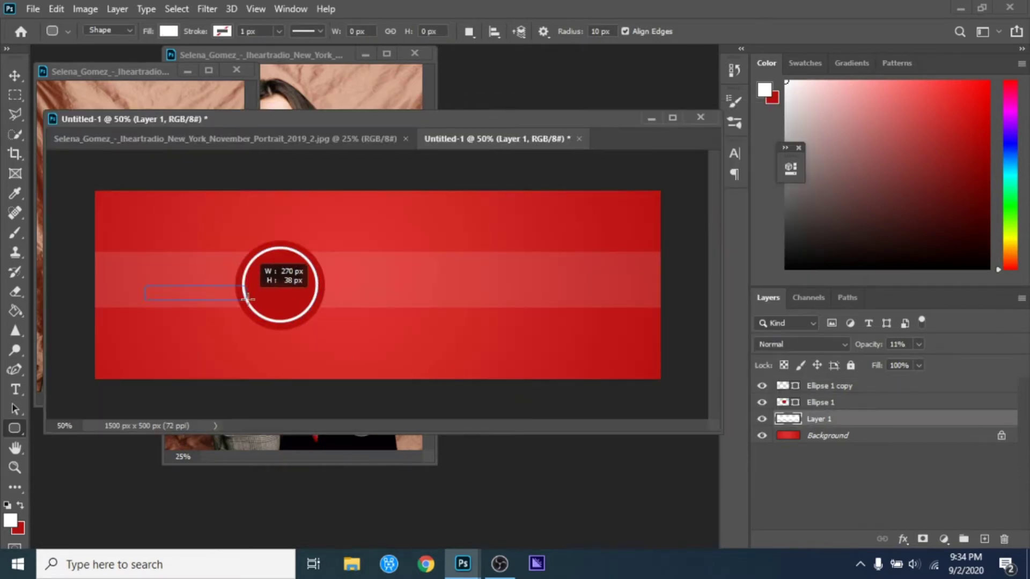
click(15, 75)
drag(179, 294, 167, 297)
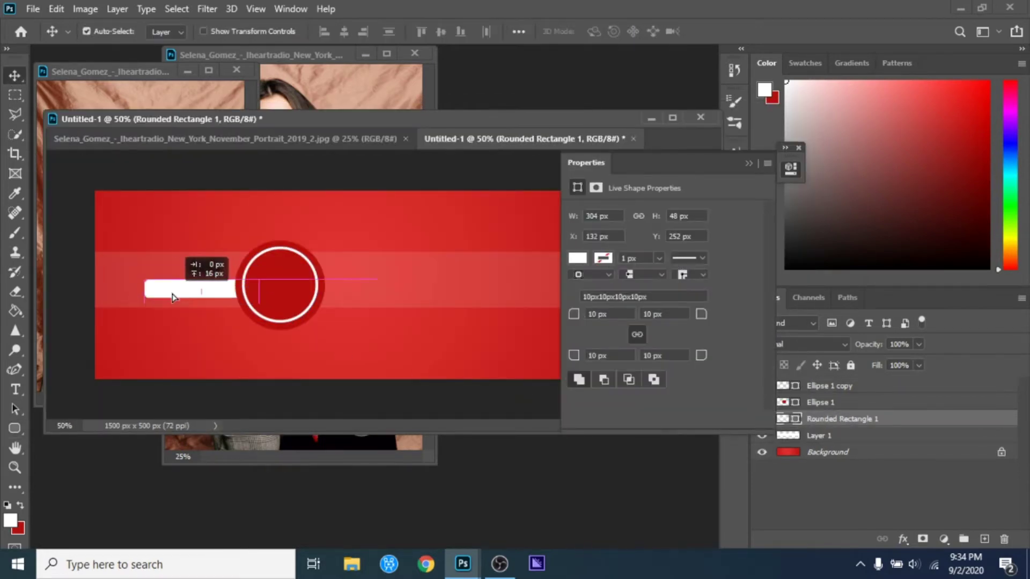
click(748, 164)
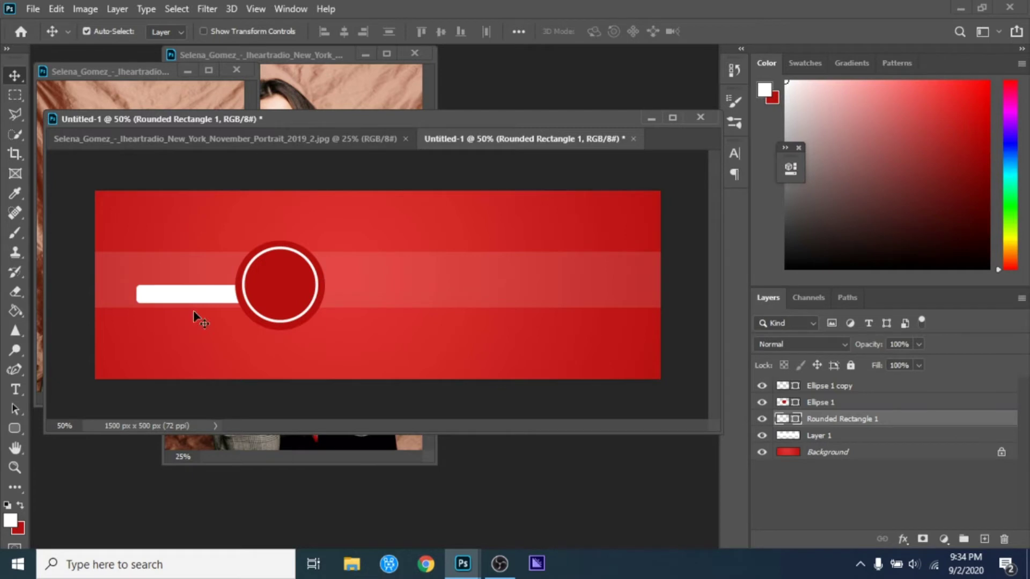
click(9, 233)
Step: Choose the Instagram icon brush and add a new layer above Ellipse 1 copy
click(108, 34)
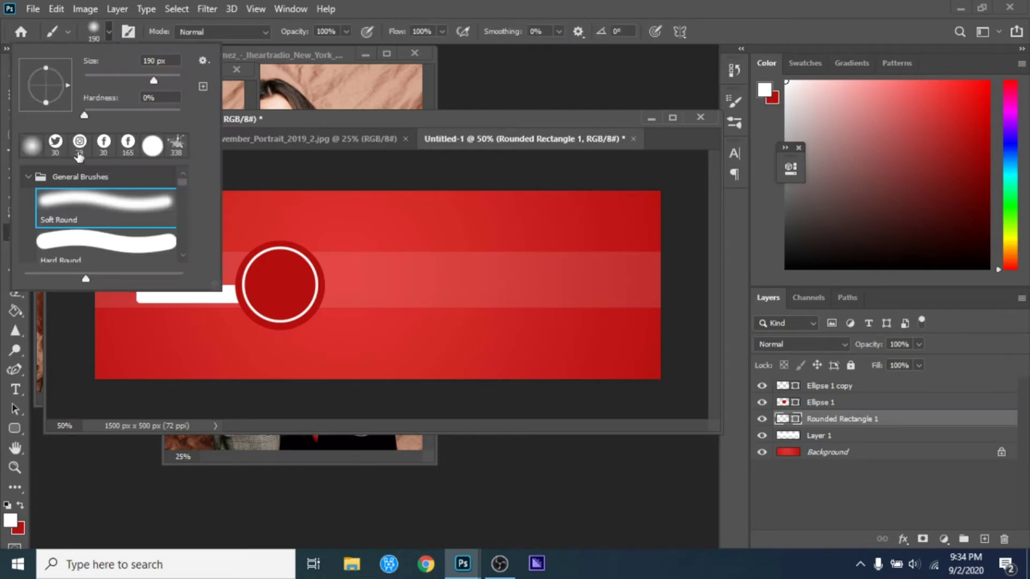
click(80, 143)
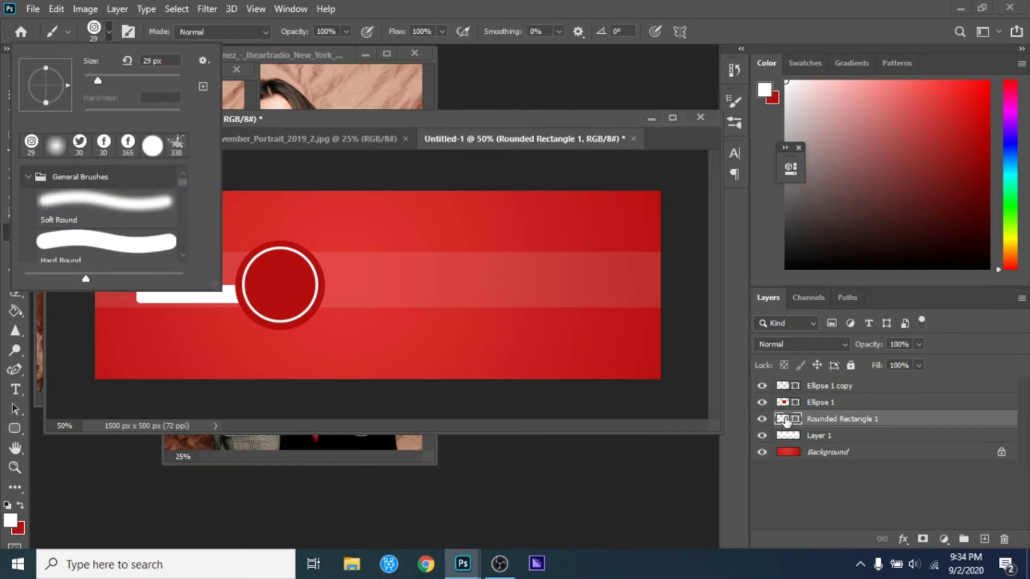
click(835, 389)
click(985, 539)
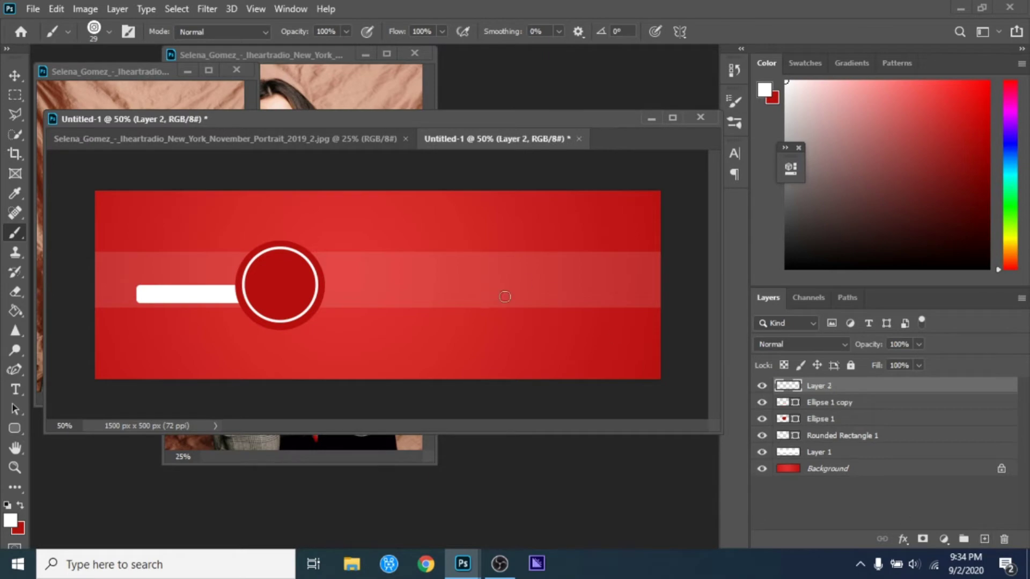
Step: Choose the Facebook icon brush and add another new layer for it
click(100, 29)
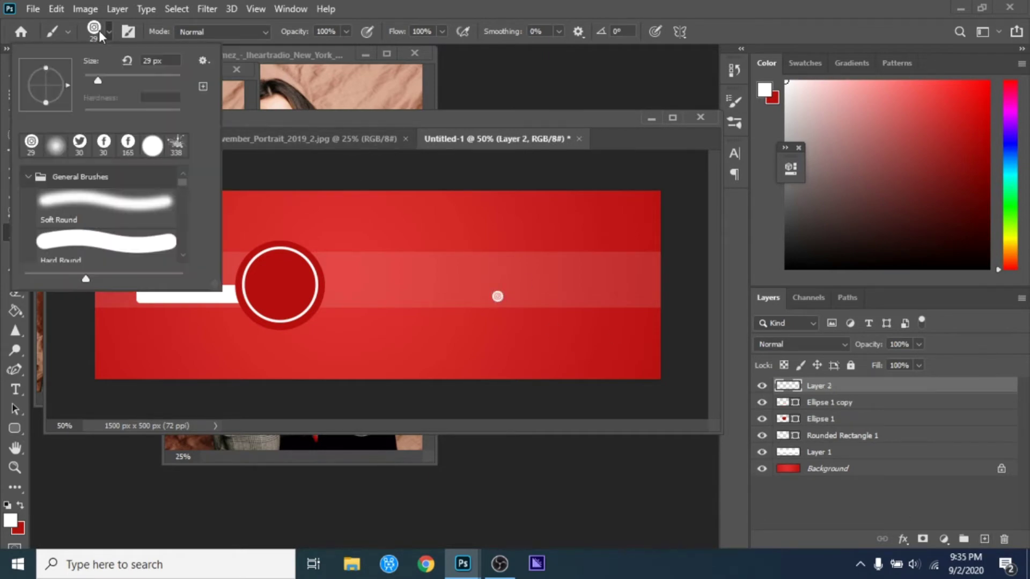
click(55, 143)
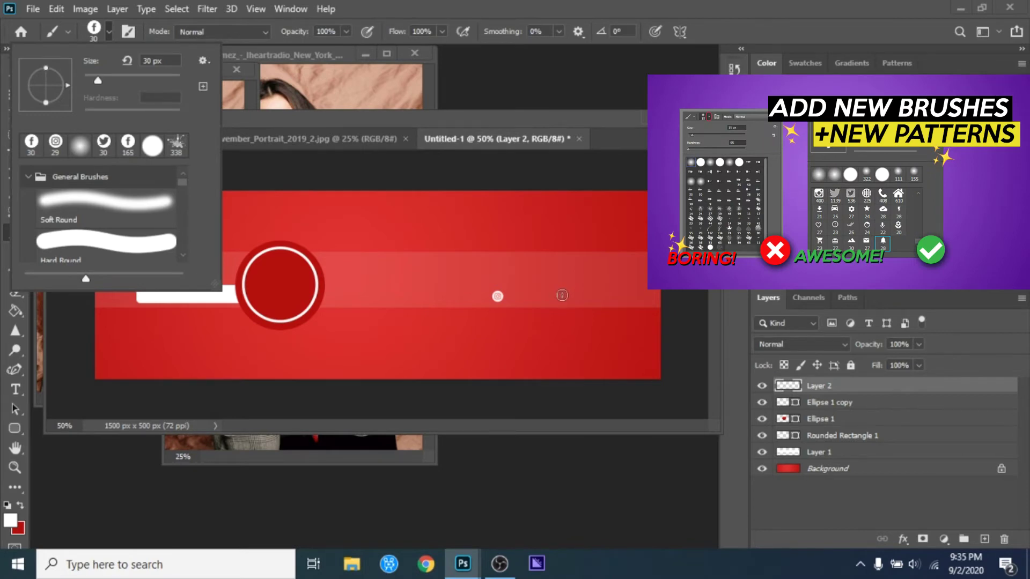
click(984, 539)
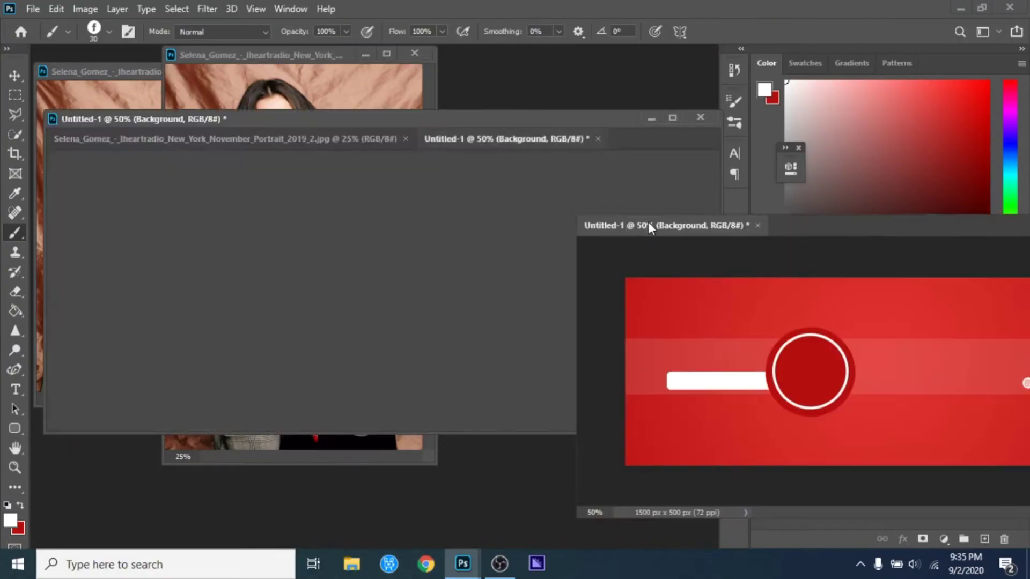
Step: Place the first portrait on the right half, scaled down, Multiply at about 39% opacity
drag(161, 118, 163, 236)
key(v)
drag(135, 138, 805, 347)
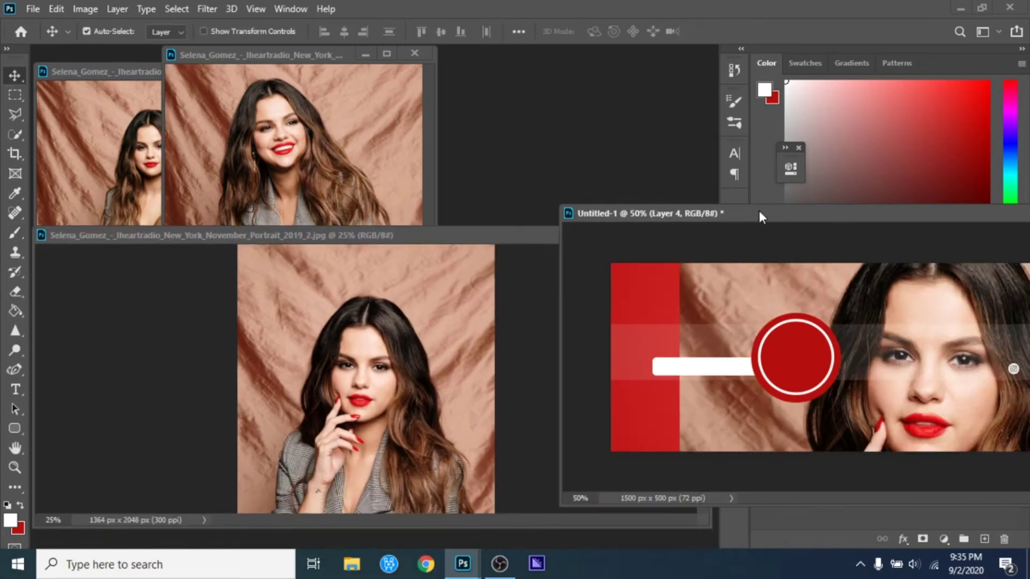
drag(758, 211, 207, 176)
key(ctrl+t)
drag(397, 160, 567, 103)
drag(507, 314, 527, 306)
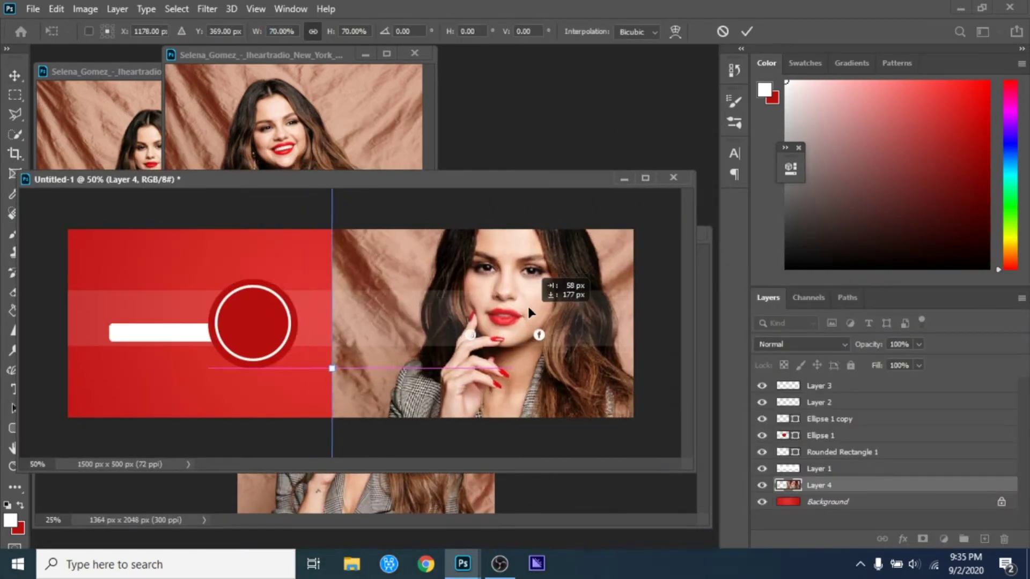
key(Return)
drag(922, 346, 872, 358)
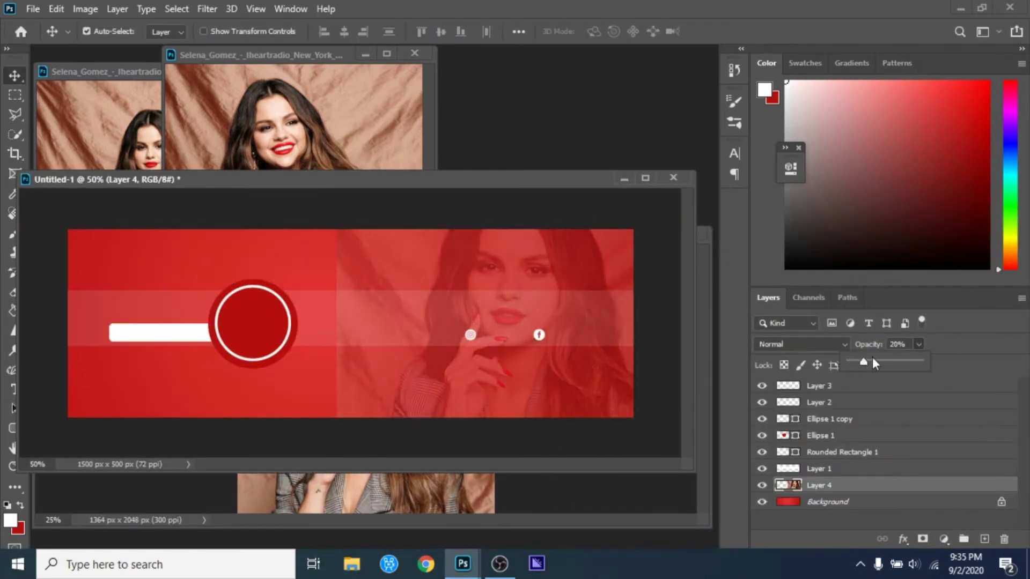
click(784, 345)
click(772, 230)
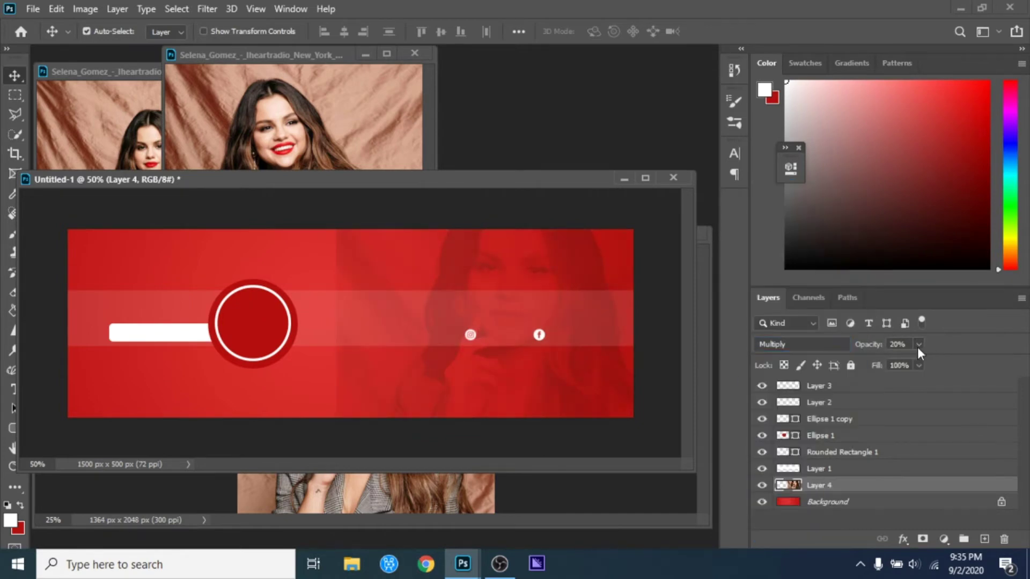
drag(917, 347, 942, 364)
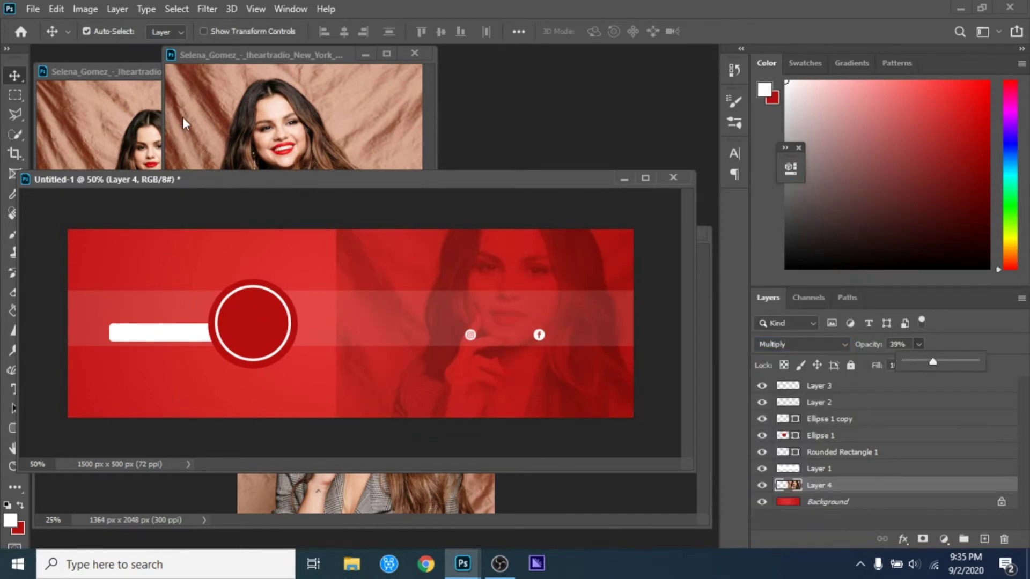
Step: Place the smiling portrait on the left side with Multiply at 40% opacity
drag(183, 122, 258, 362)
key(ctrl+t)
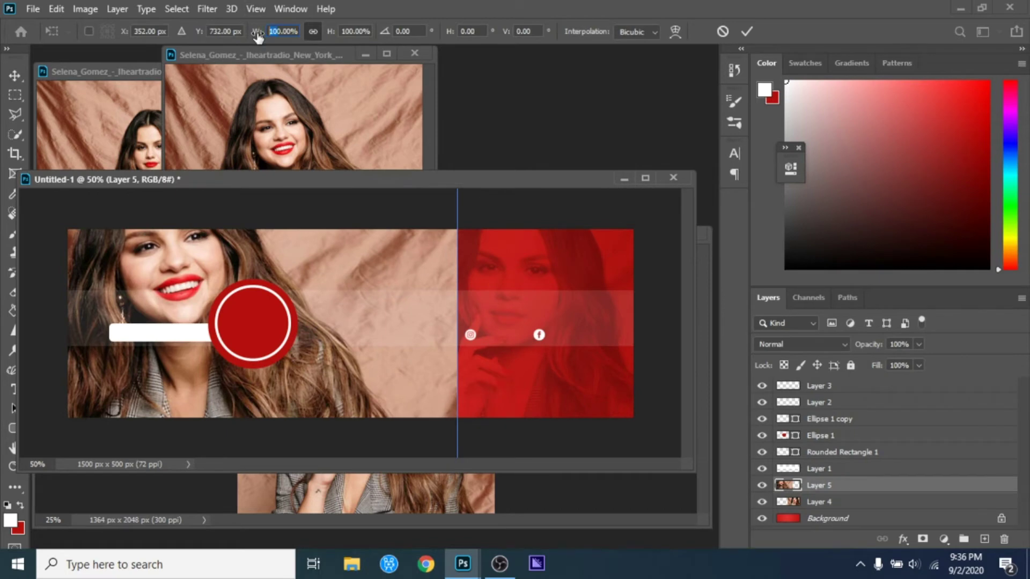
drag(152, 217, 156, 202)
key(Return)
click(797, 343)
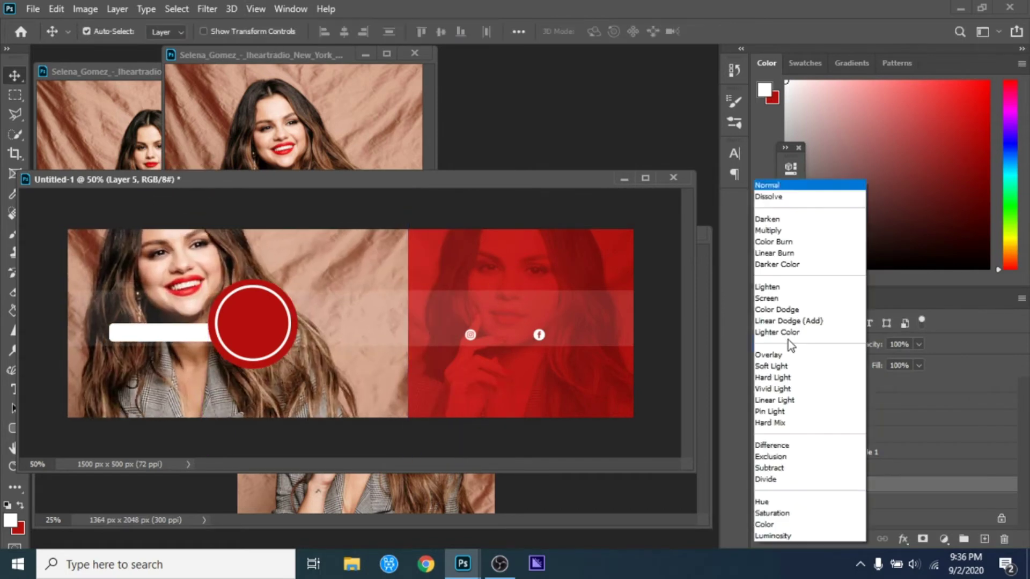
click(768, 230)
drag(919, 344, 813, 354)
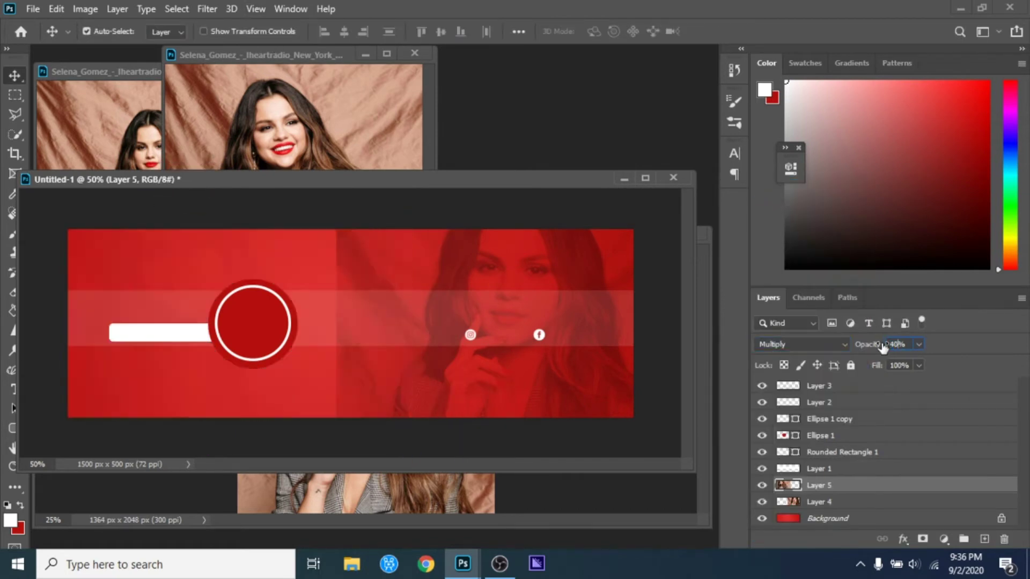
click(14, 292)
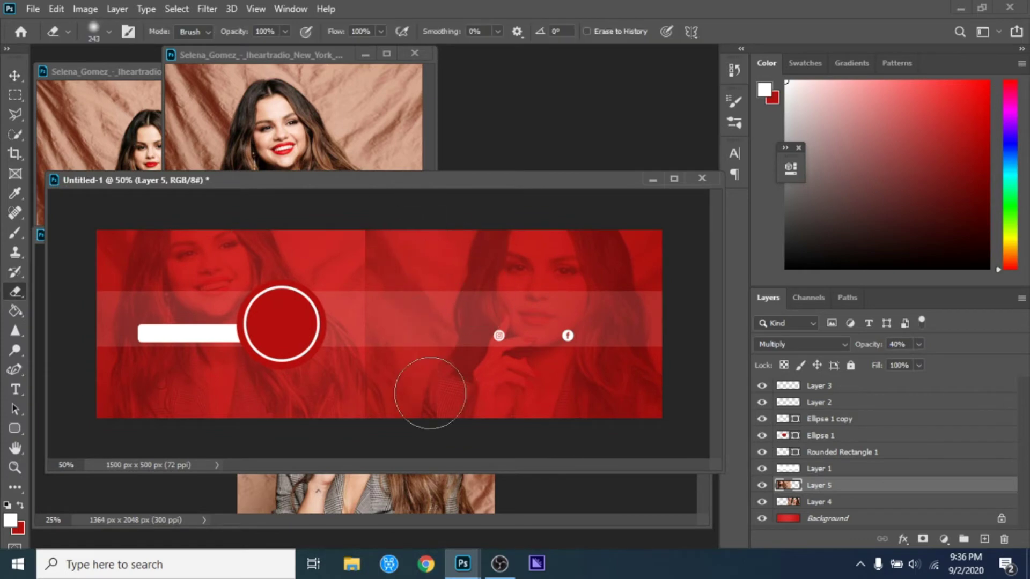
click(841, 503)
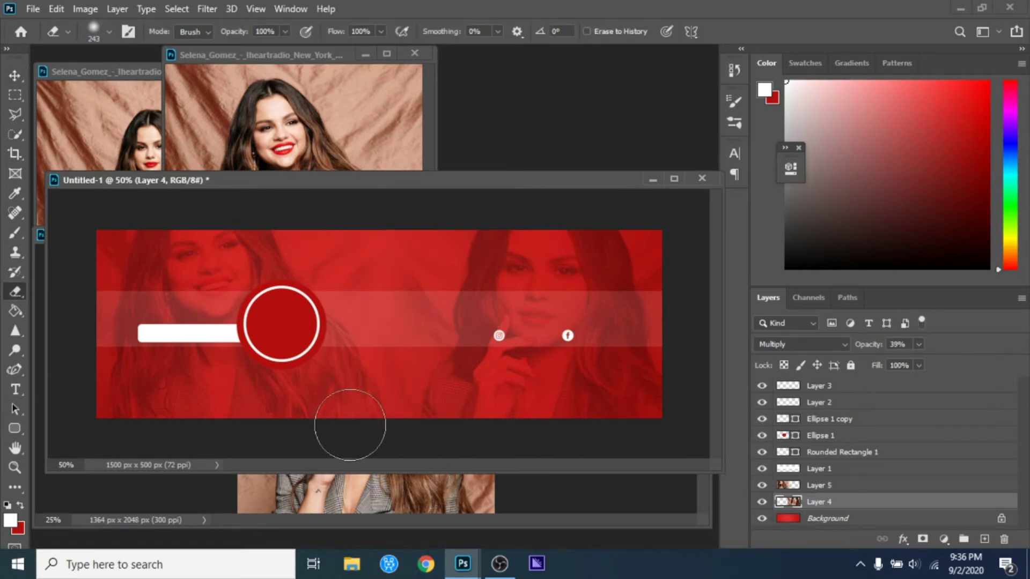
click(119, 78)
Step: Crop the seated photo's top and bottom down to her upper body
drag(261, 411, 369, 476)
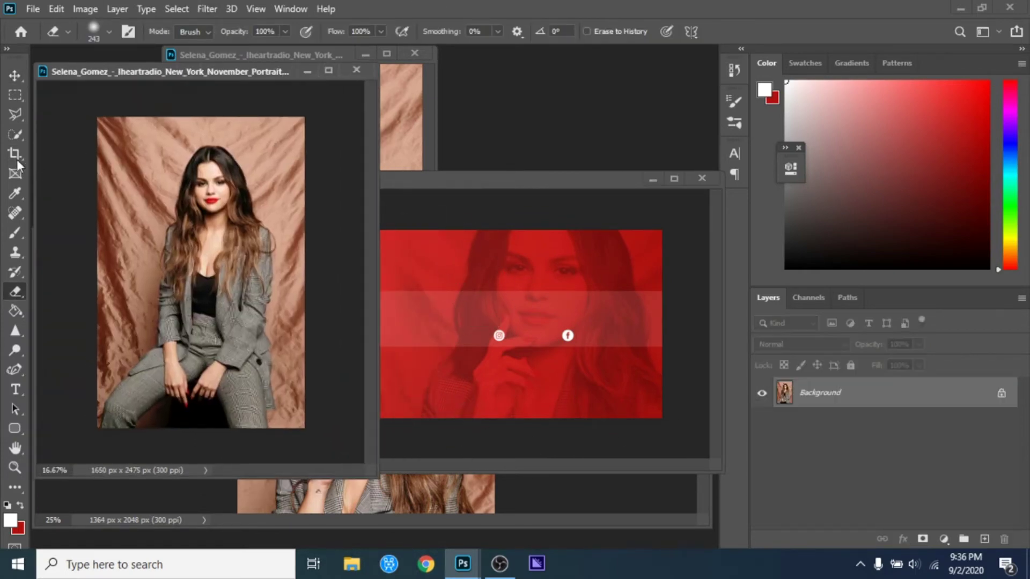
key(c)
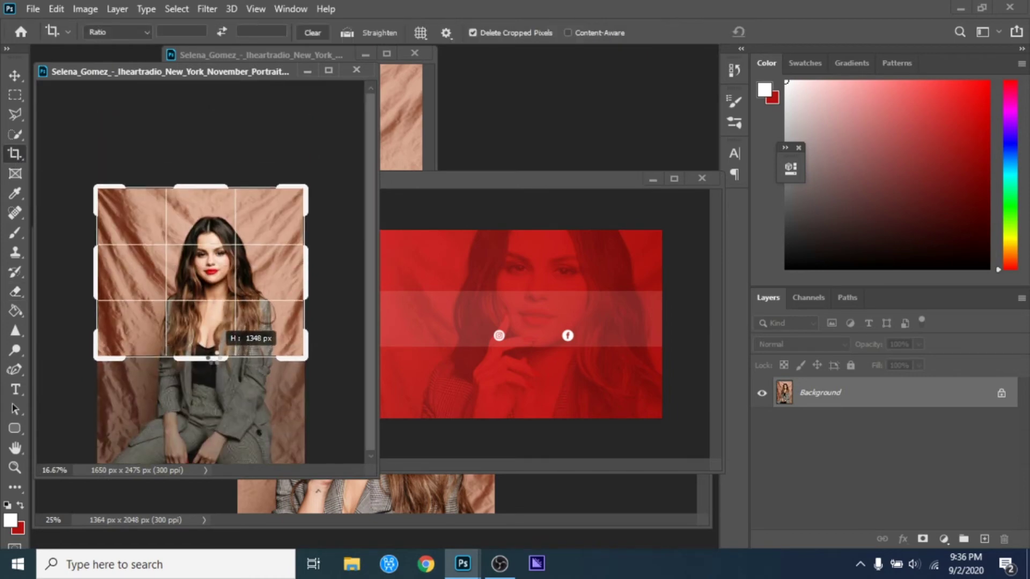
drag(205, 428, 207, 345)
drag(206, 184, 207, 195)
key(Return)
key(z)
key(ctrl+0)
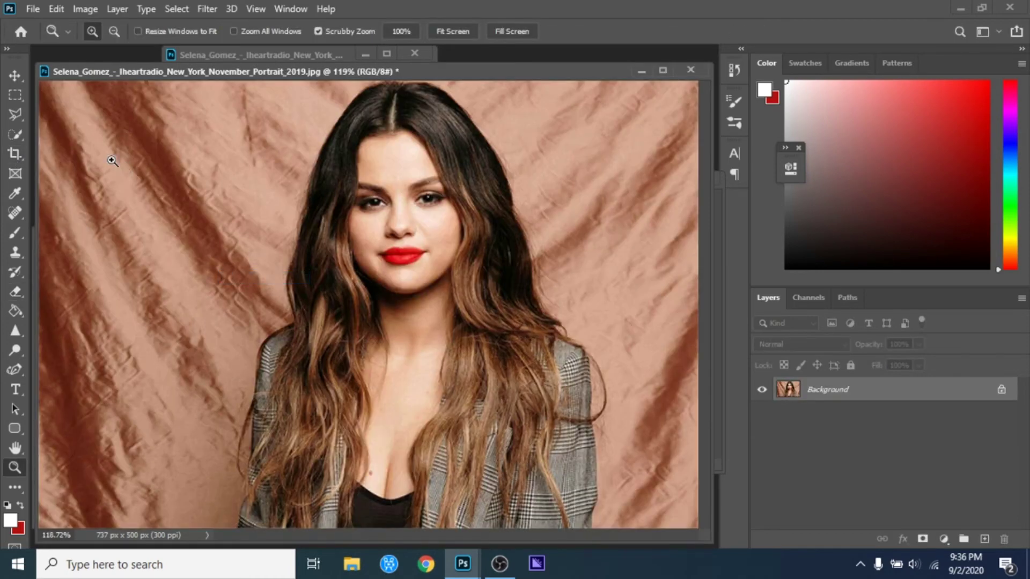
Step: Mask her out with Select Subject at the header centre above the band; copy in the smiling portrait
click(14, 136)
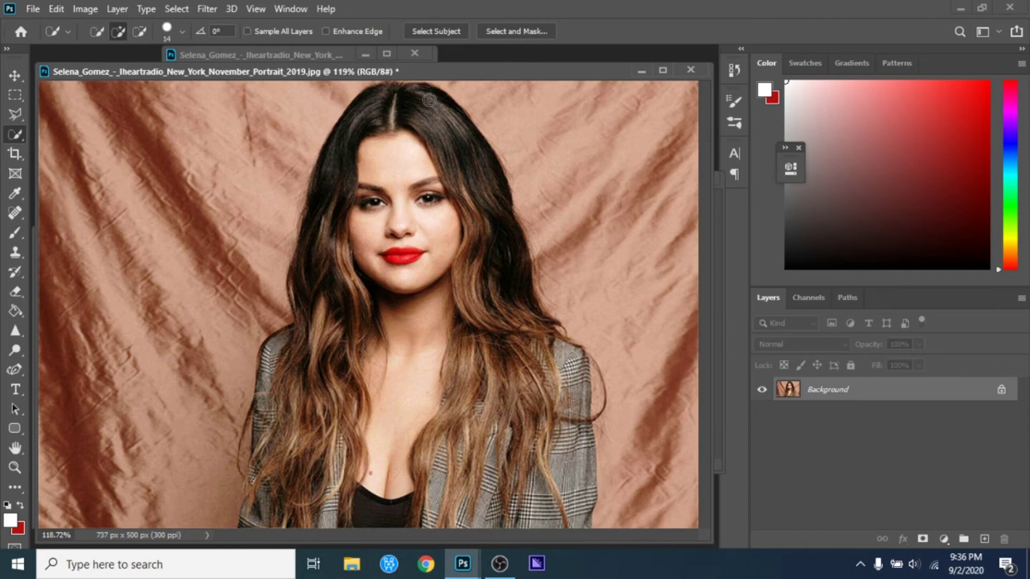
click(441, 32)
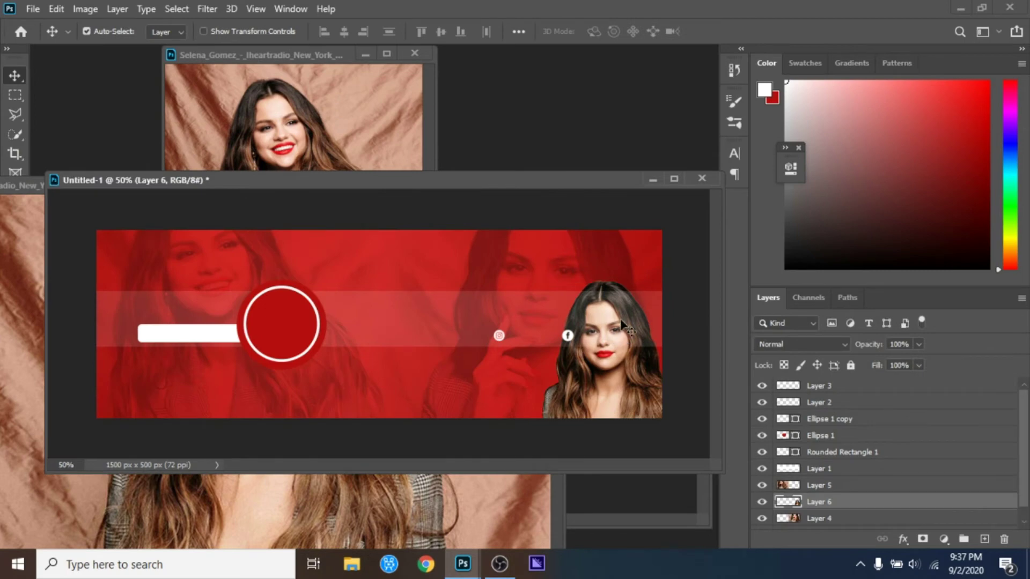
drag(612, 326, 407, 355)
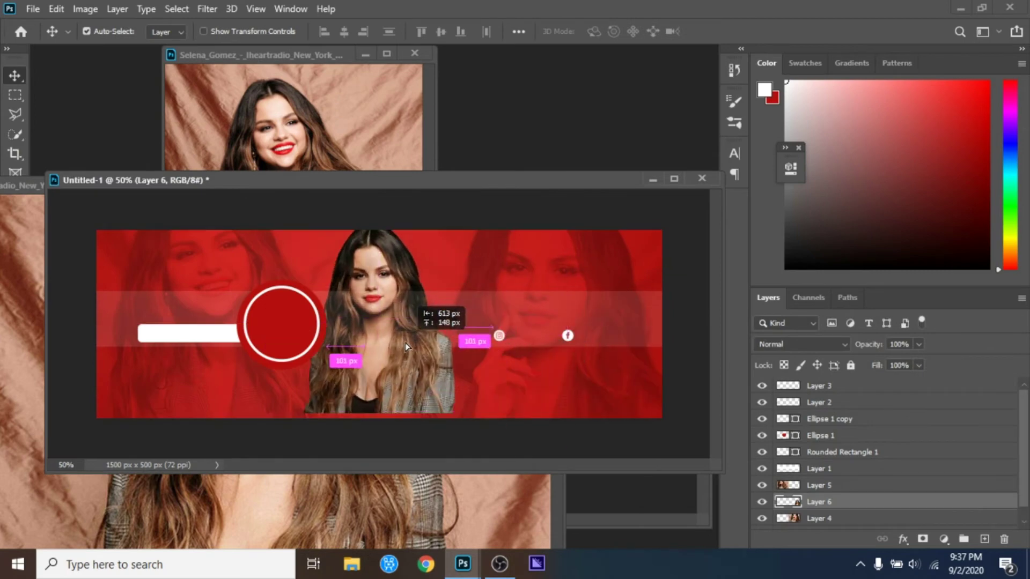
click(923, 538)
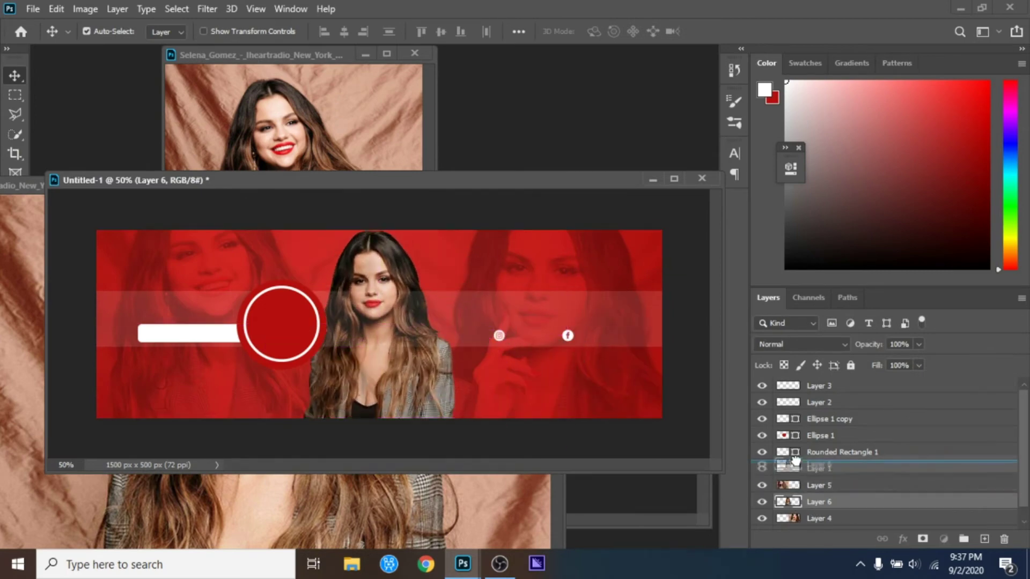
drag(792, 458, 786, 460)
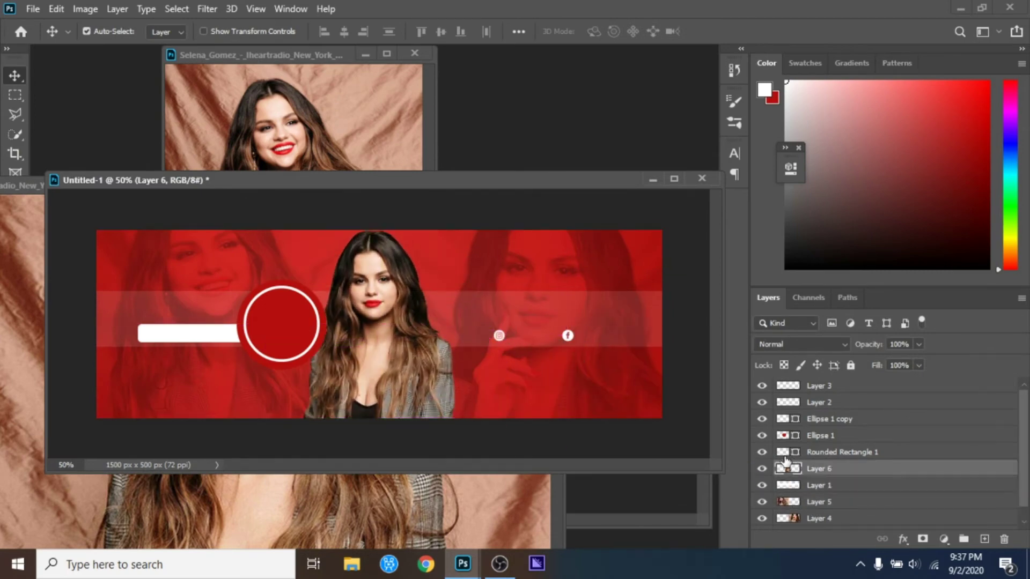
click(555, 519)
drag(297, 266, 134, 276)
Step: Clip the new portrait inside the circle and shrink it to 50%
mouse_move(819, 468)
mouse_down()
mouse_move(831, 418)
mouse_move(830, 426)
mouse_up()
right_click(830, 435)
click(708, 290)
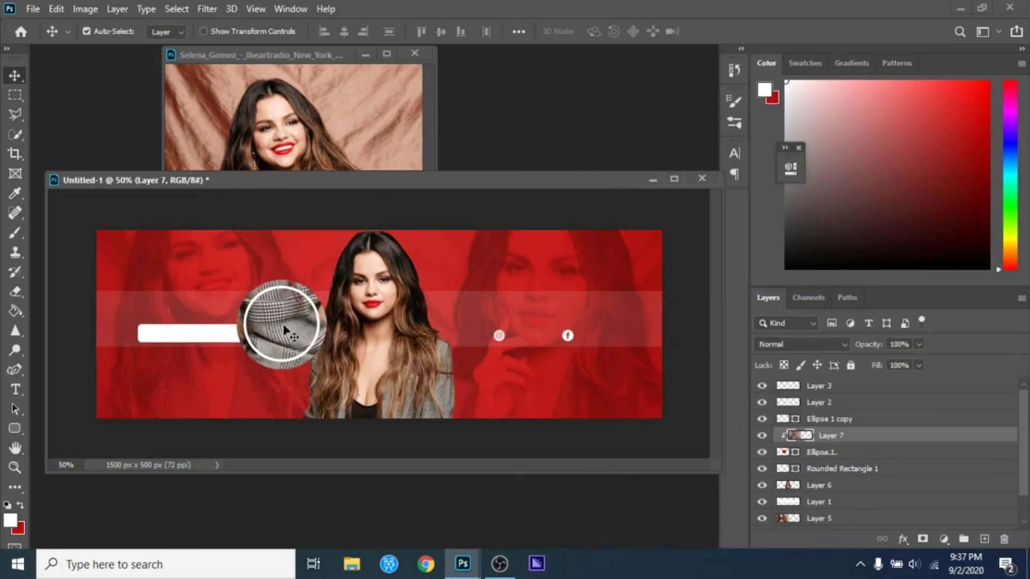
key(ctrl+t)
text(50)
key(Return)
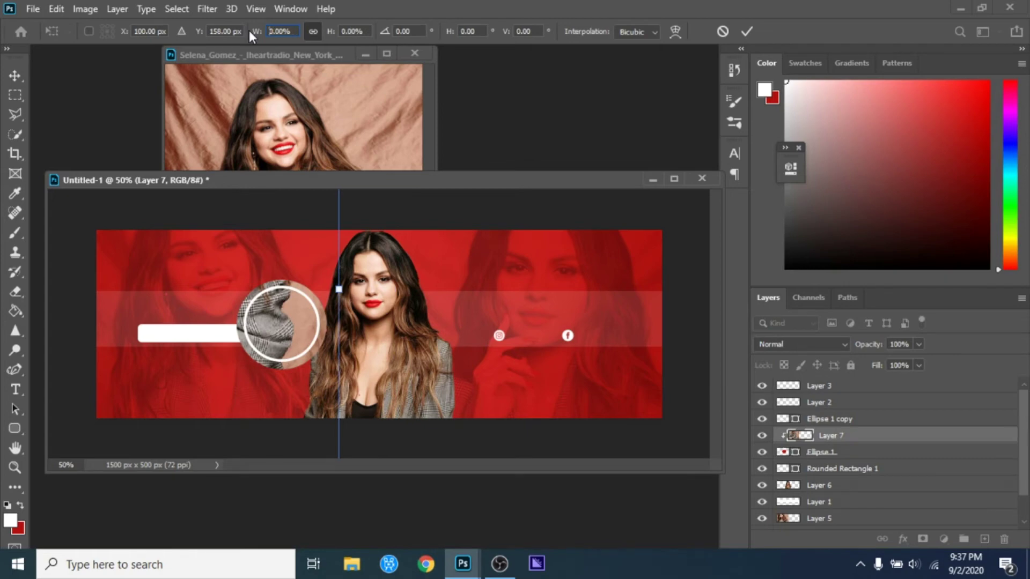
mouse_move(366, 370)
mouse_down()
mouse_move(294, 303)
mouse_move(294, 336)
mouse_up()
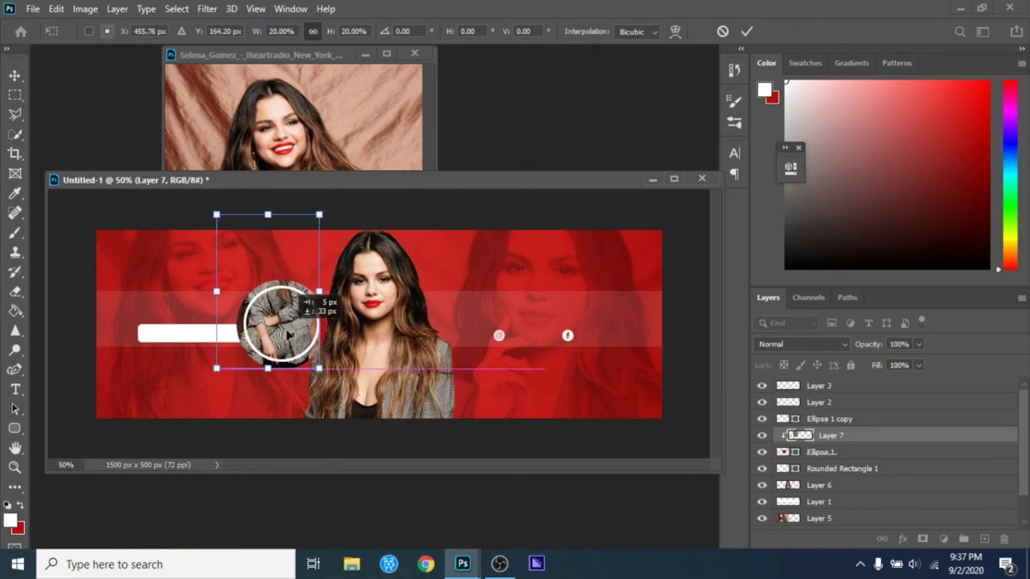
key(Return)
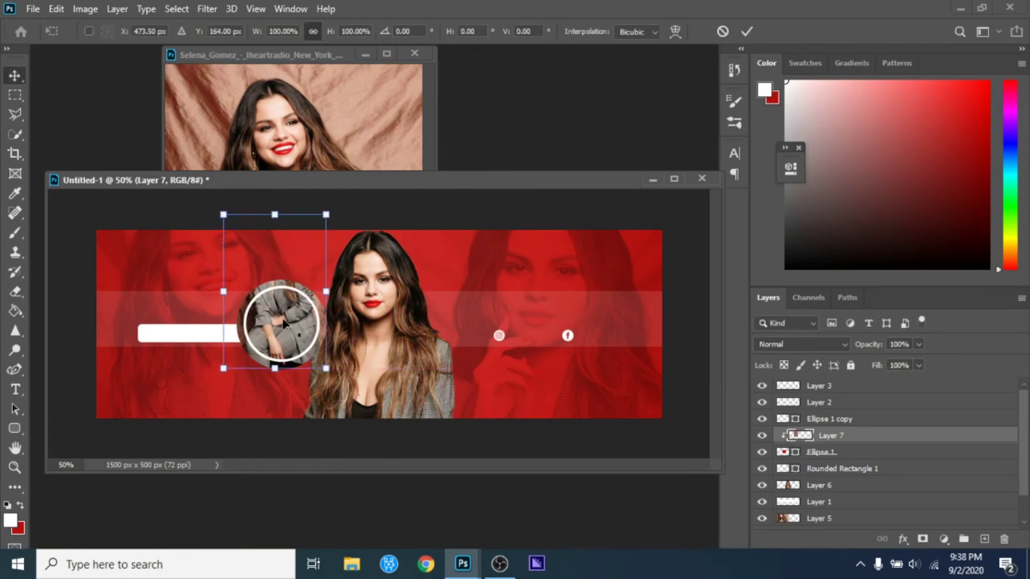
Step: Shift the main portrait, the circle with its photo, and the white bar right
mouse_move(380, 338)
mouse_down()
mouse_move(428, 336)
mouse_move(415, 336)
mouse_up()
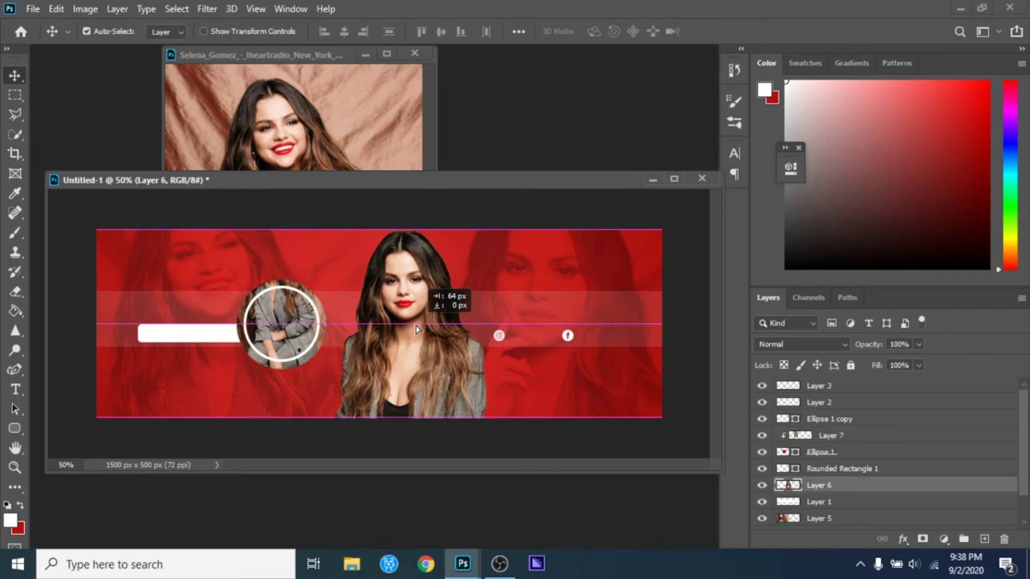
click(306, 337)
drag(294, 345, 326, 344)
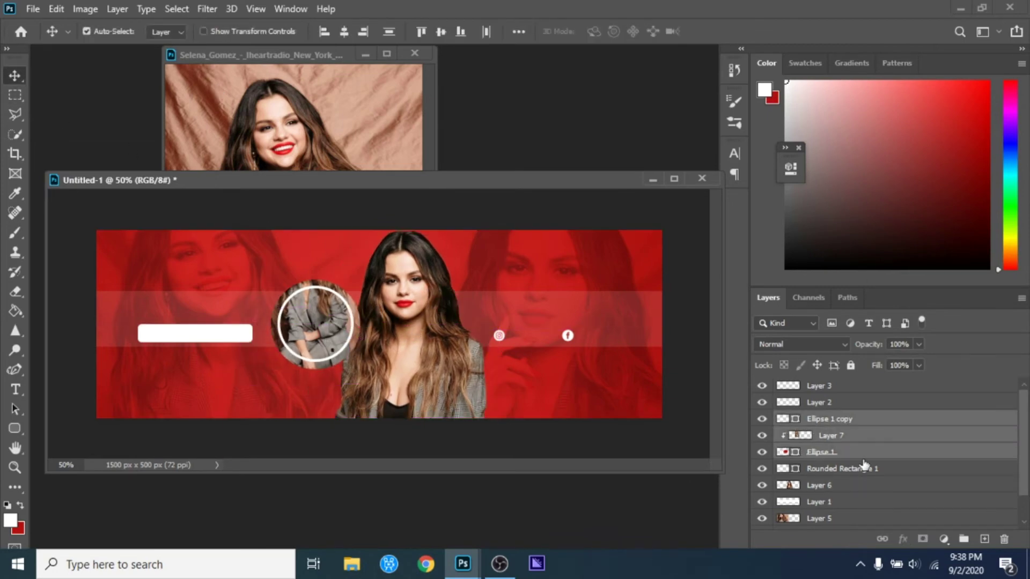
drag(219, 342, 268, 342)
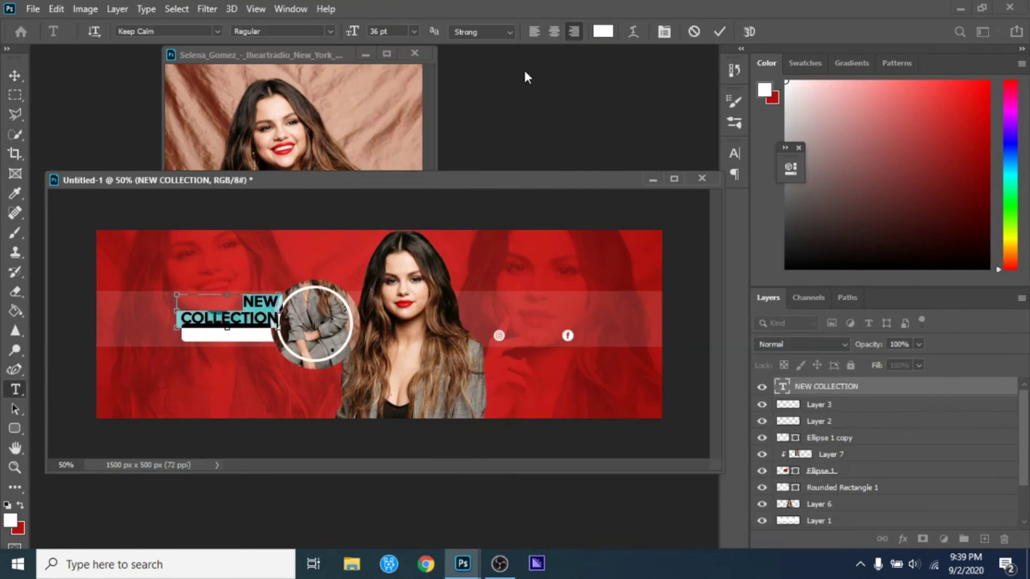
Step: Commit the NEW COLLECTION heading and place the handle text beside the Instagram icon
click(14, 74)
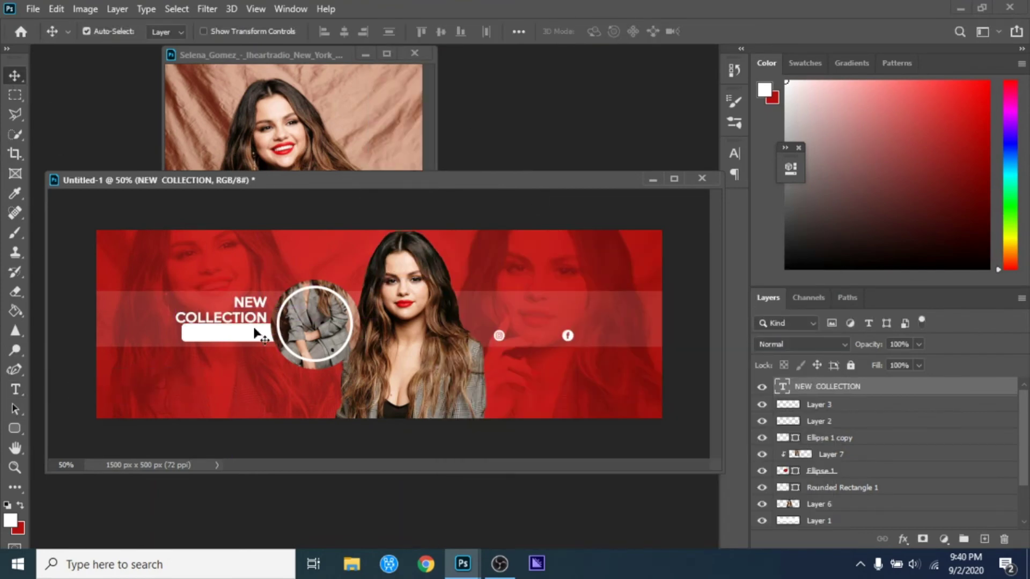
click(226, 334)
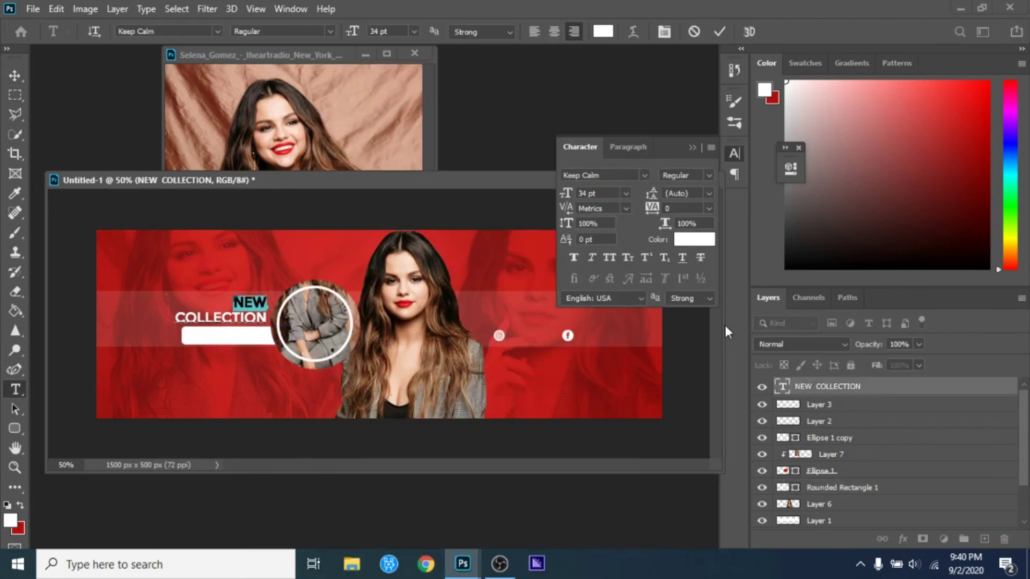
text(@SELENAGOMEZ)
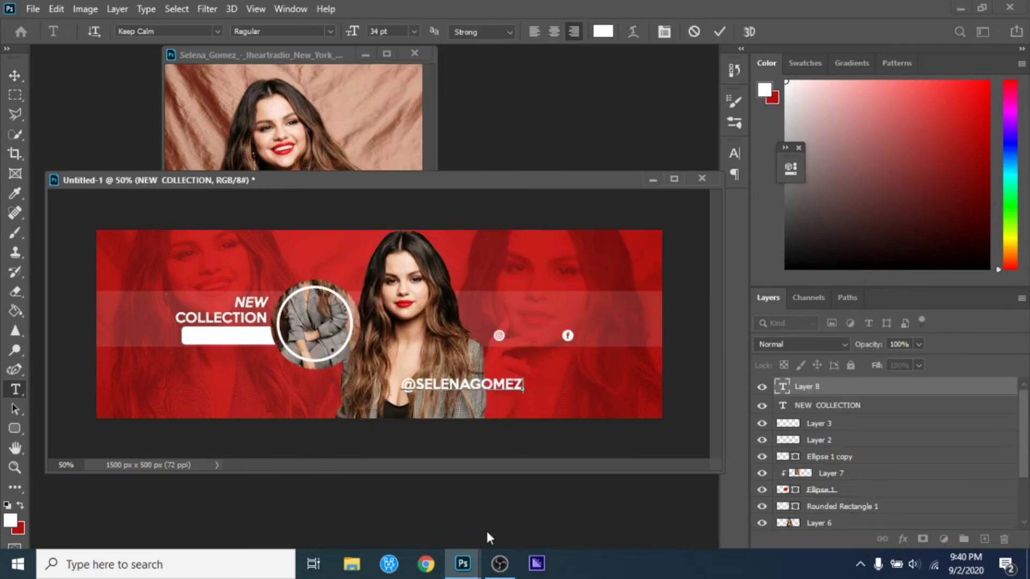
click(15, 75)
mouse_move(495, 389)
mouse_down()
mouse_move(529, 339)
mouse_move(541, 347)
mouse_up()
Step: Remove the @ so the handle reads SELENAGOMEZ, then duplicate that text layer
ctrl+click(531, 340)
double_click(488, 347)
key(BackSpace)
key(ctrl+Return)
key(ctrl+j)
drag(450, 346, 582, 346)
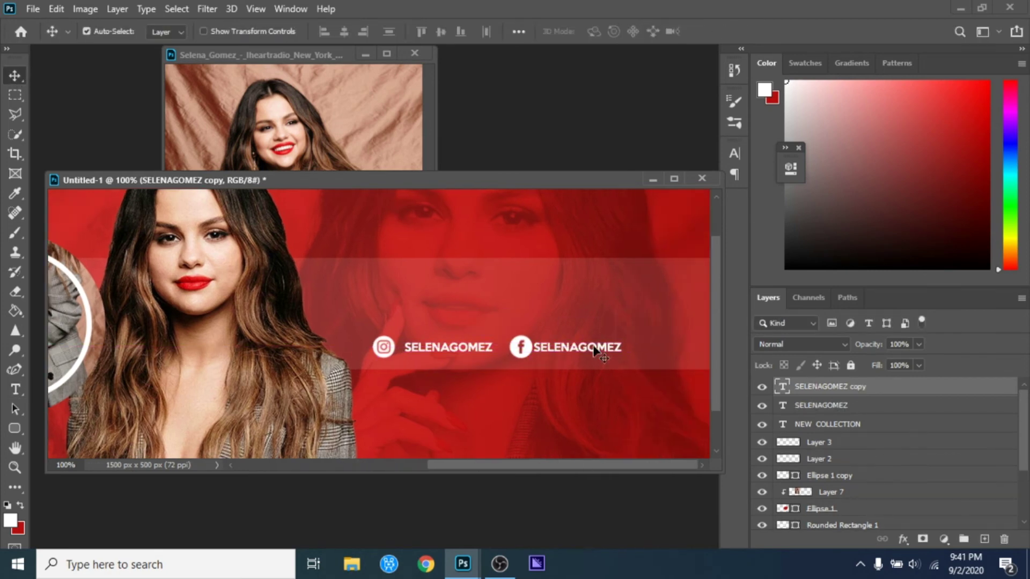
scroll(379, 415, left, 5)
Step: Add red 18 pt 'selenagomez.com' text and move it into the white rounded bar
key(t)
click(225, 419)
text(selenagomez.com)
key(ctrl+a)
click(21, 505)
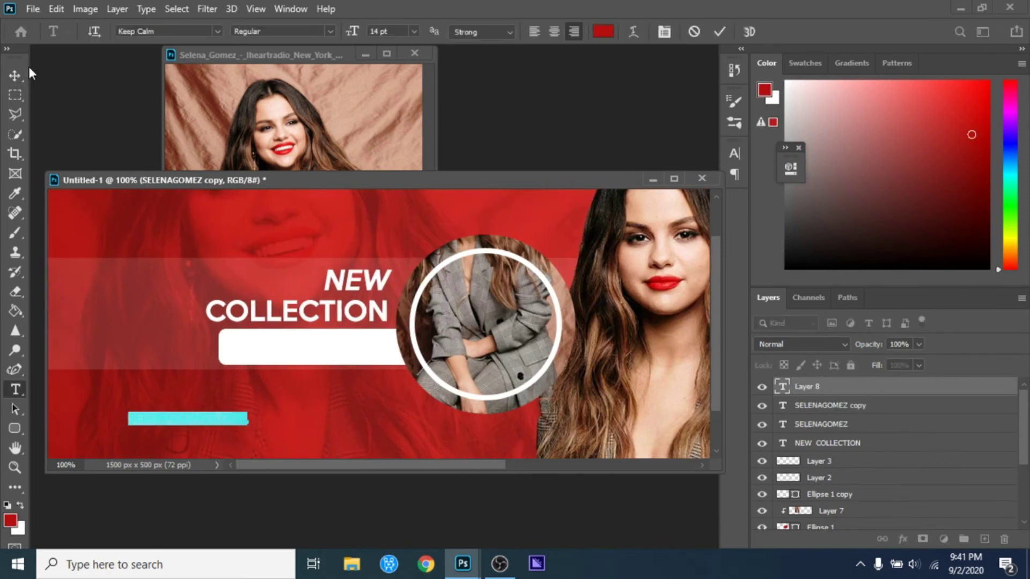
drag(188, 418, 283, 348)
click(413, 31)
click(405, 155)
key(ctrl+minus)
key(ctrl+minus)
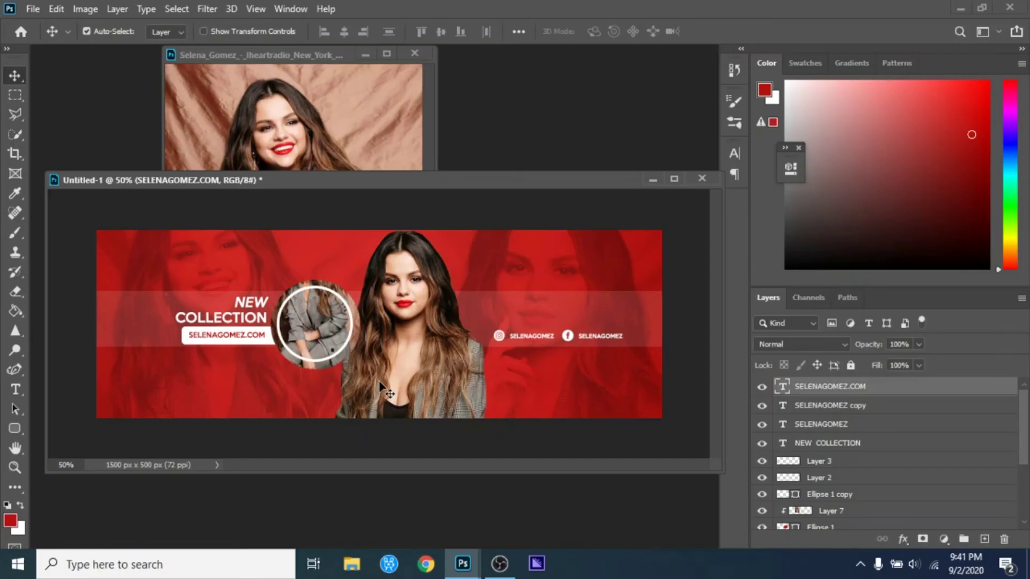
Step: Warm the main portrait (Layer 6) with Color Balance, shifting it toward red and magenta
click(80, 12)
mouse_move(109, 48)
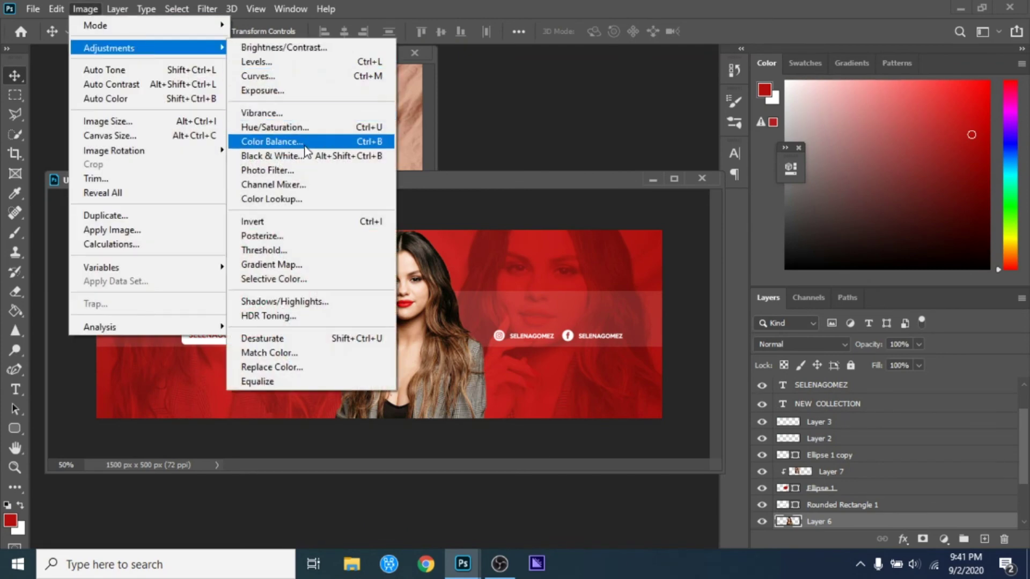
click(282, 137)
mouse_move(781, 351)
mouse_down()
mouse_move(800, 352)
mouse_move(746, 372)
mouse_up()
click(917, 317)
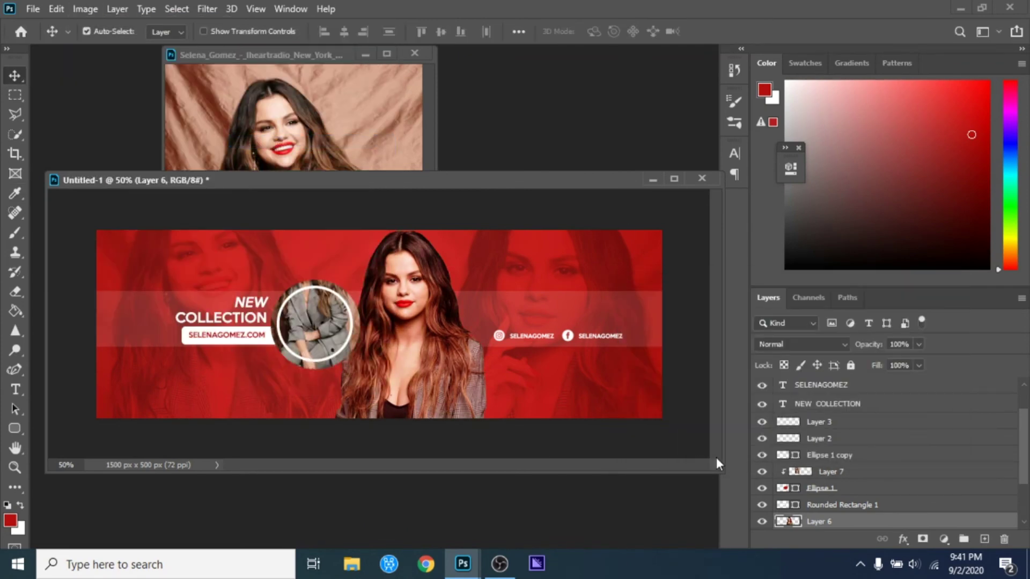
scroll(801, 453, down, 2)
Step: Give the circle photo (Layer 7) a Color Balance boost toward red and magenta
click(802, 439)
click(84, 8)
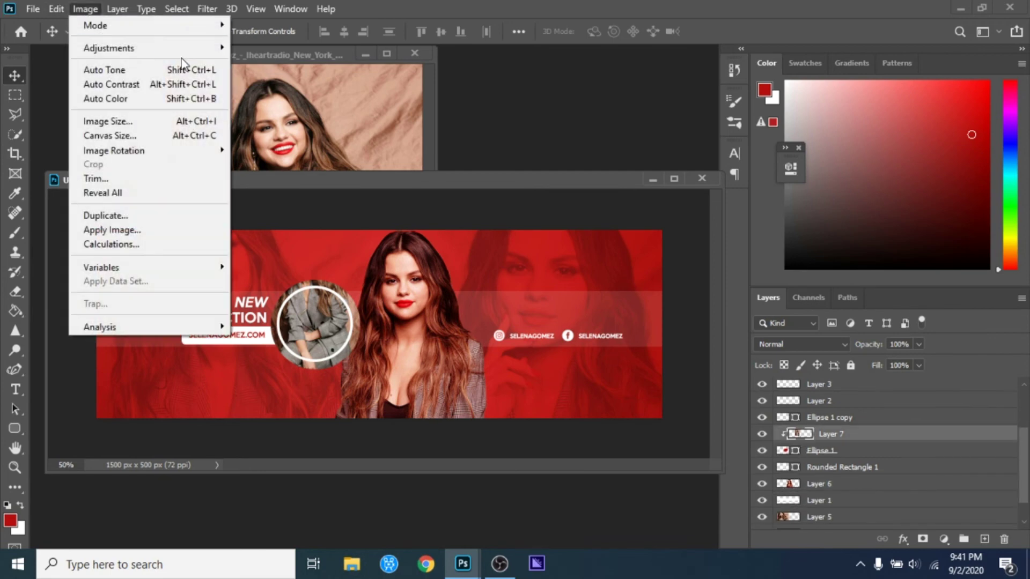
click(320, 141)
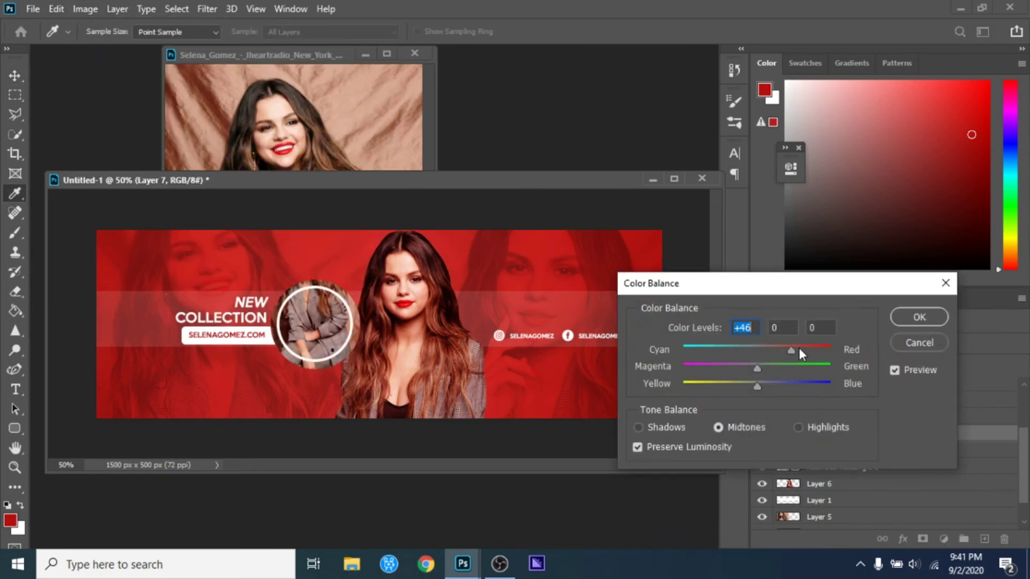
click(799, 349)
click(744, 366)
click(912, 318)
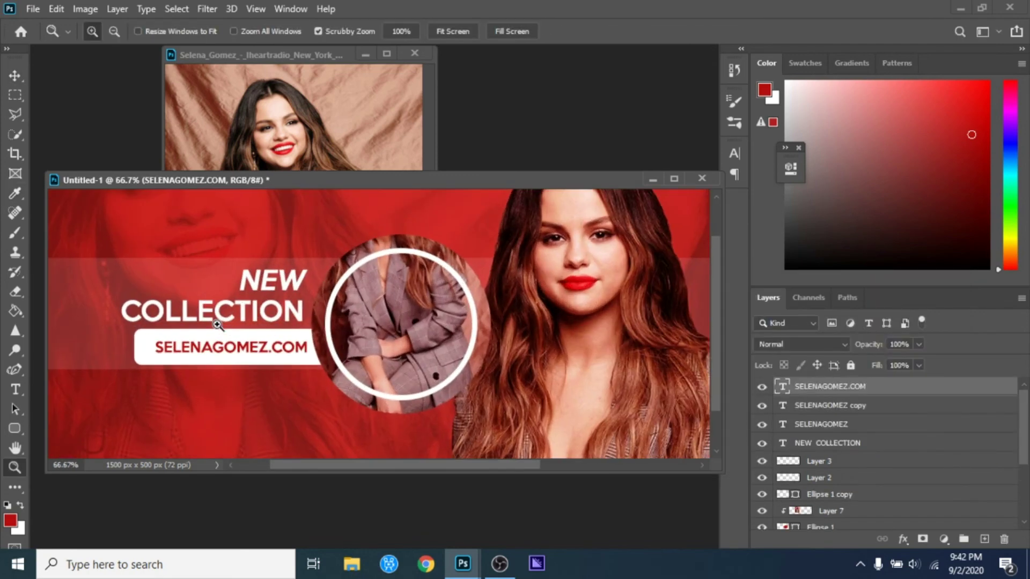
Step: Free Transform Rounded Rectangle 1 to a shorter, narrower bar behind the website text
click(217, 324)
ctrl+click(103, 352)
key(ctrl+t)
drag(52, 328, 87, 333)
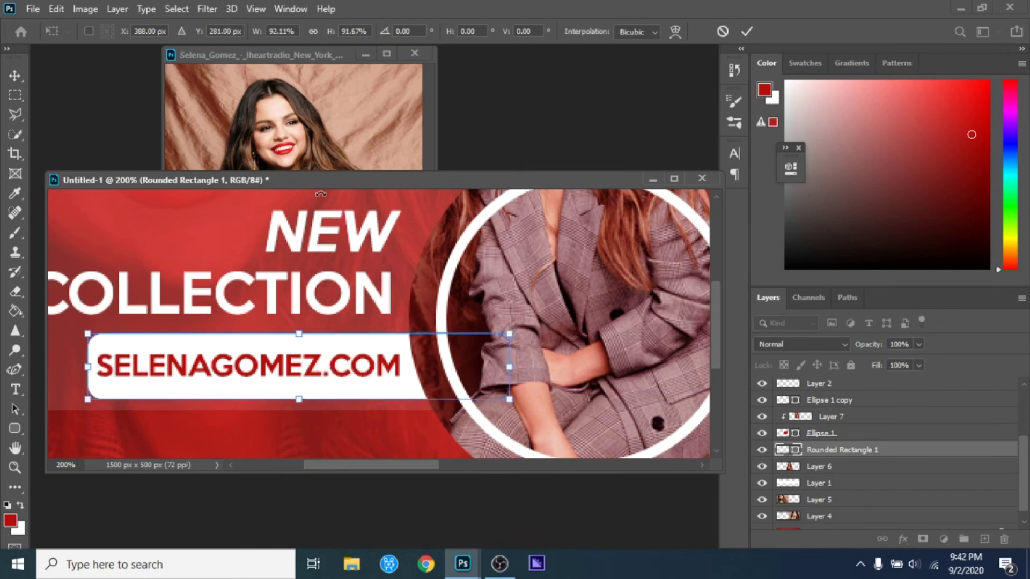
drag(299, 330, 299, 341)
drag(298, 399, 303, 389)
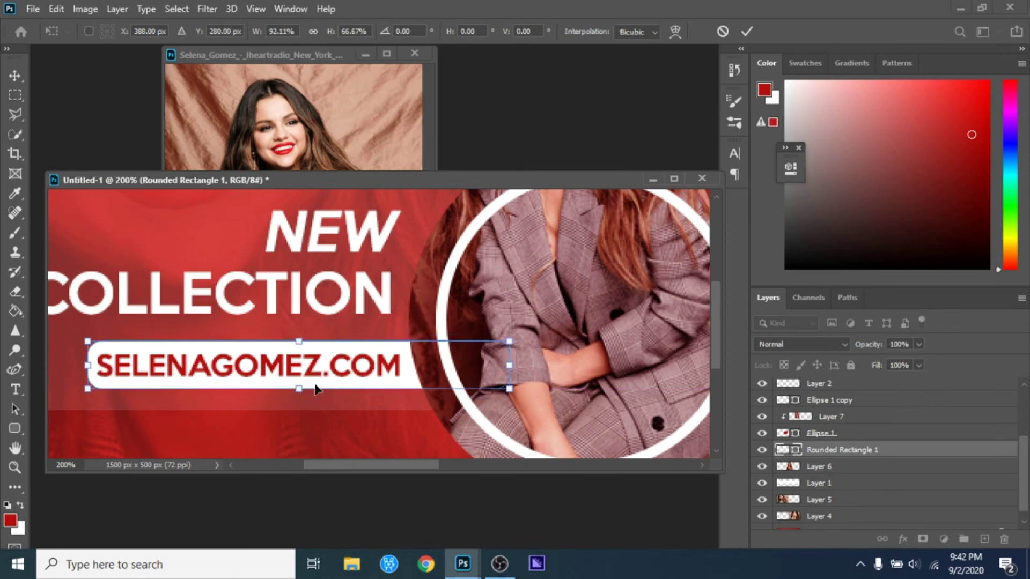
key(Return)
key(ctrl+0)
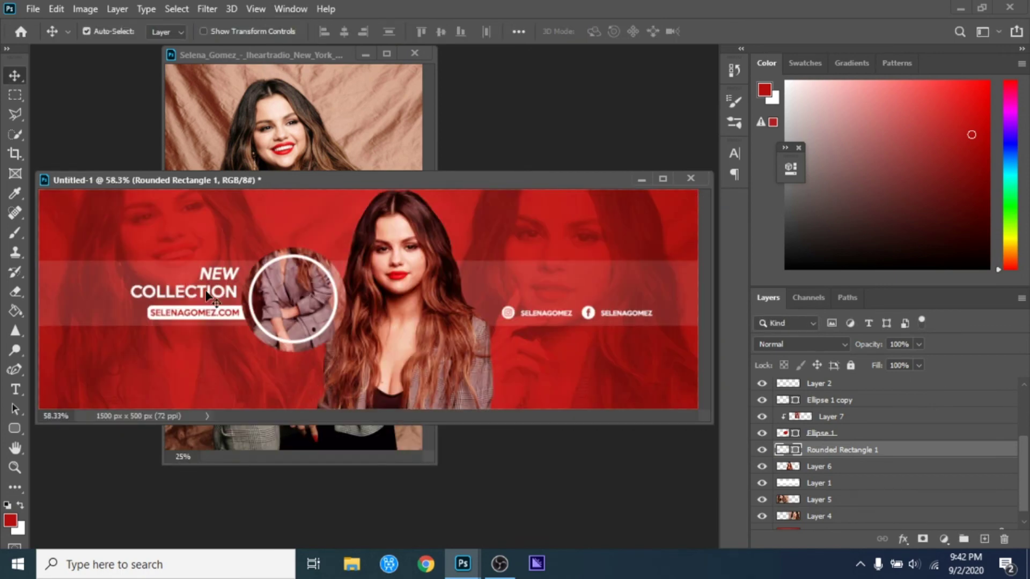
scroll(829, 484, down, 1)
Step: Flatten the banner into a single layer and apply Filter > Sharpen > Sharpen
right_click(820, 519)
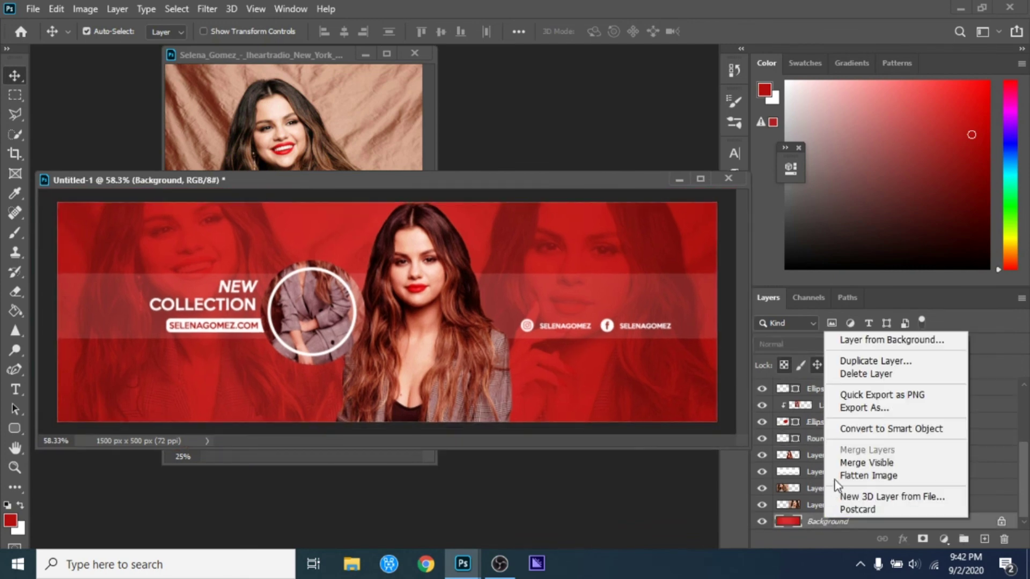
click(834, 480)
click(207, 8)
mouse_move(224, 265)
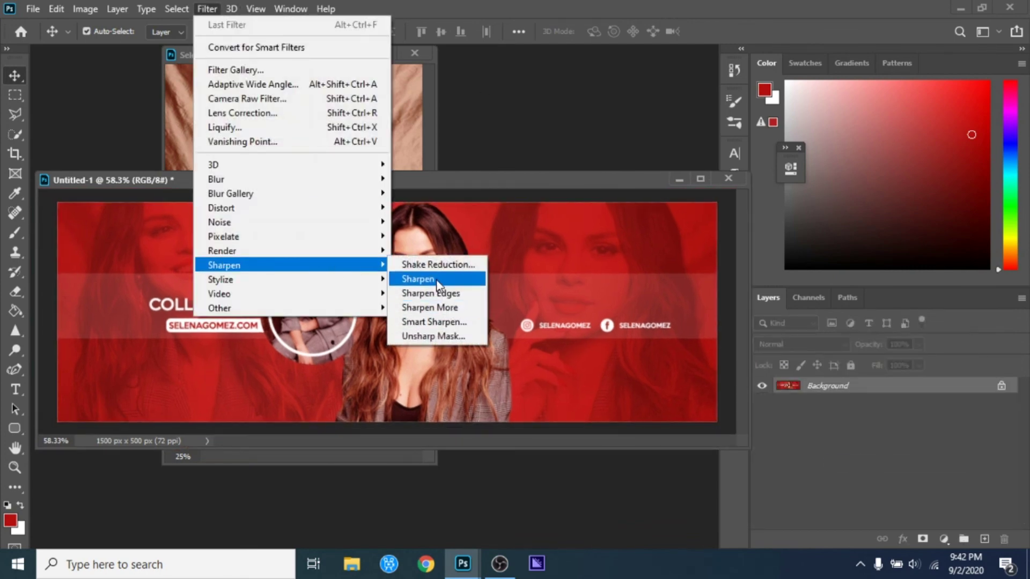
click(450, 279)
key(z)
click(282, 297)
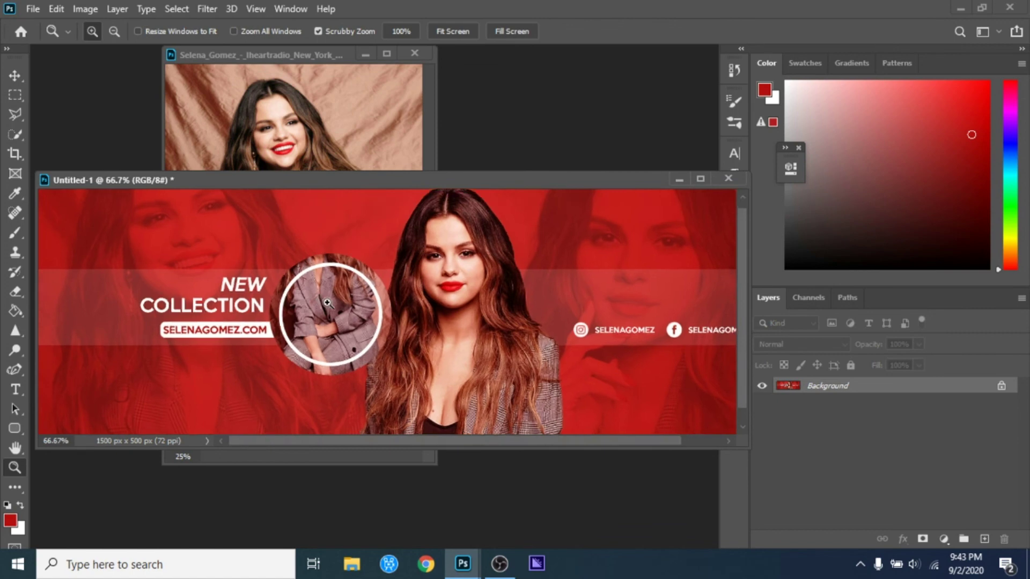
drag(745, 440, 988, 541)
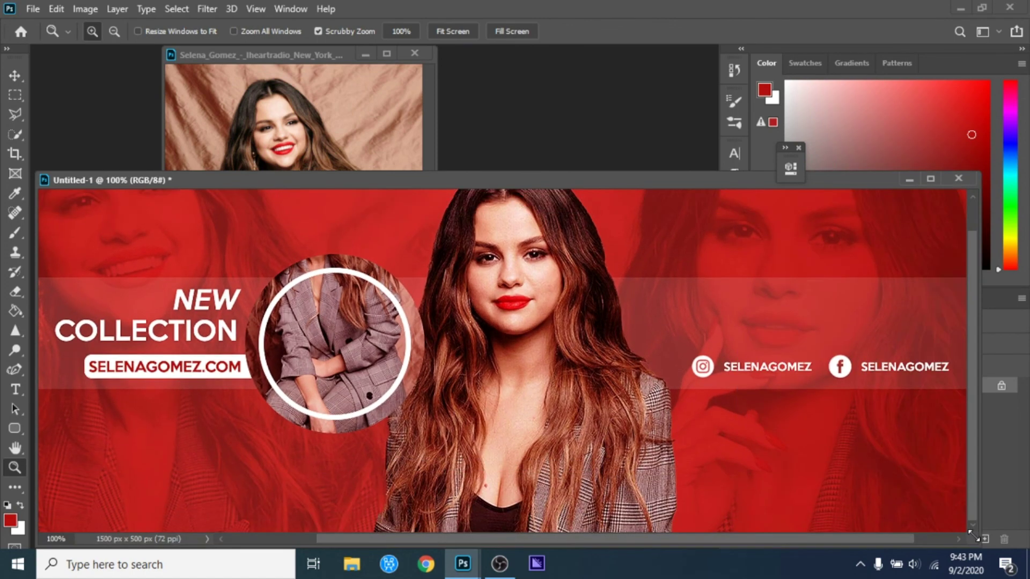
scroll(739, 367, up, 1)
scroll(739, 368, up, 1)
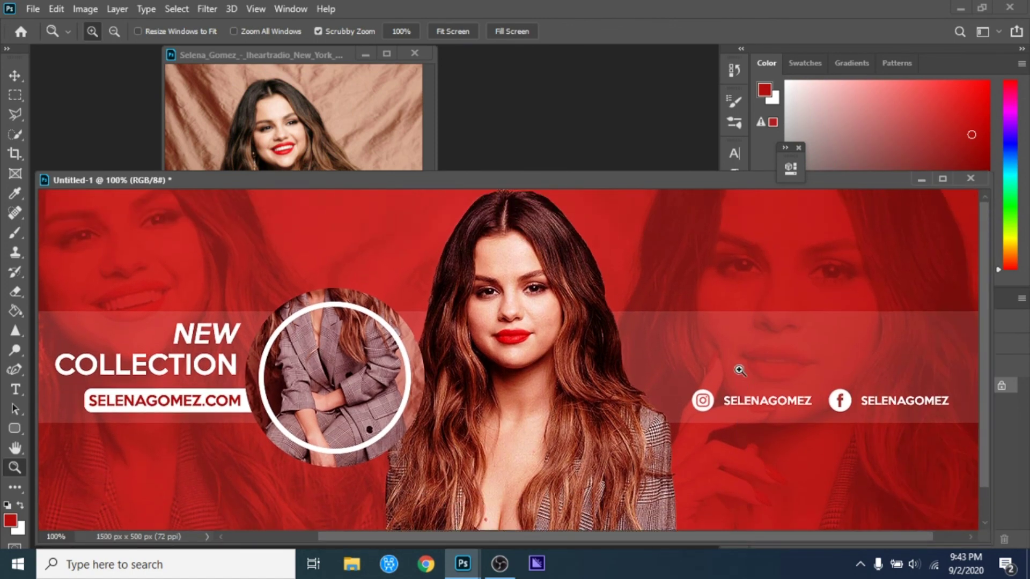